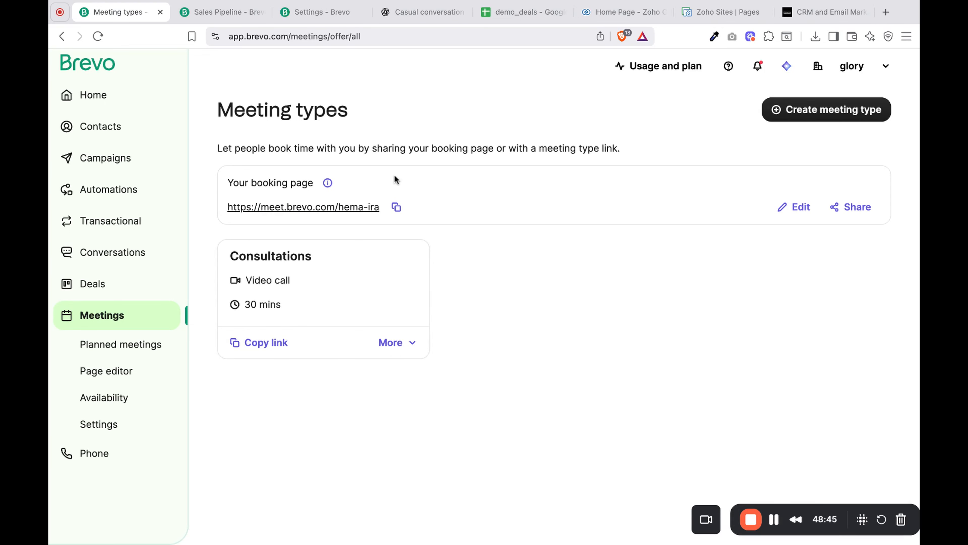
- Start a new meeting type with 1 host
{"action": "left_click", "coordinate": [837, 114]}
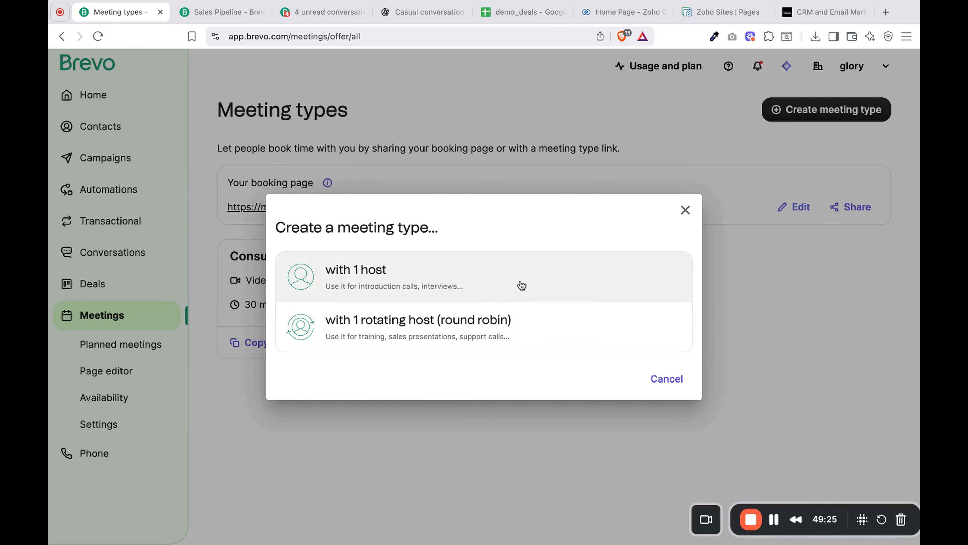
{"action": "left_click", "coordinate": [521, 286]}
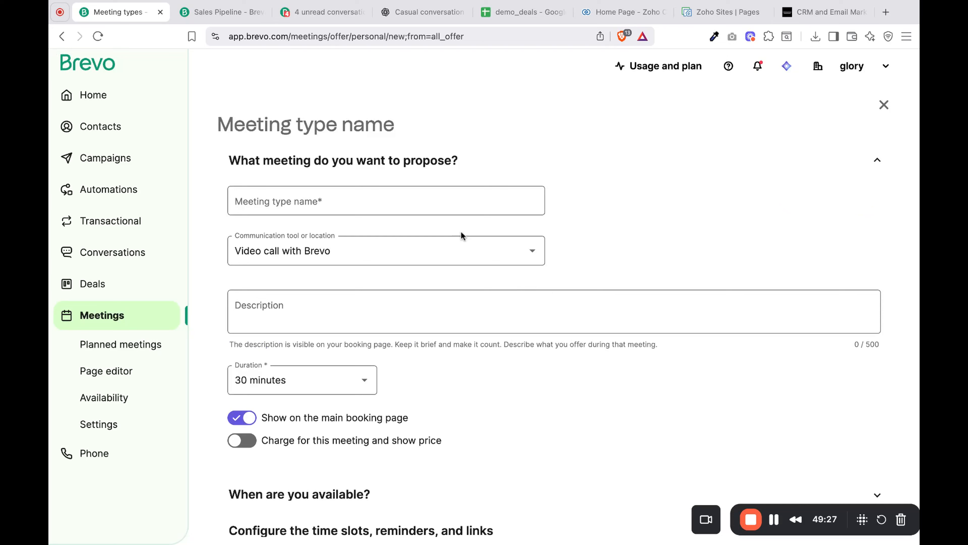
{"action": "left_click", "coordinate": [418, 201]}
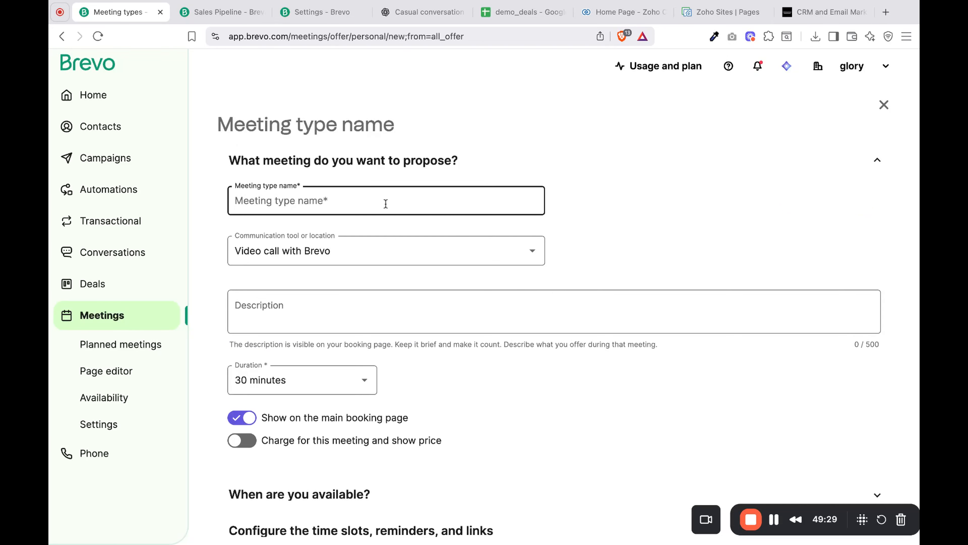
- Try the Zoom, Google Meet, external tool and In-person communication options, and set the meeting back to Video call with Brevo
{"action": "left_click", "coordinate": [386, 252]}
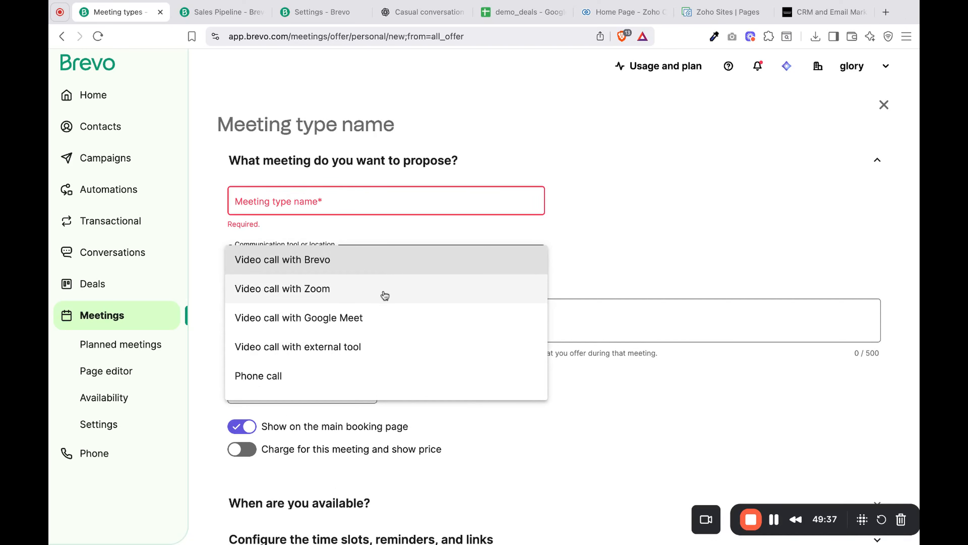
{"action": "left_click", "coordinate": [405, 283]}
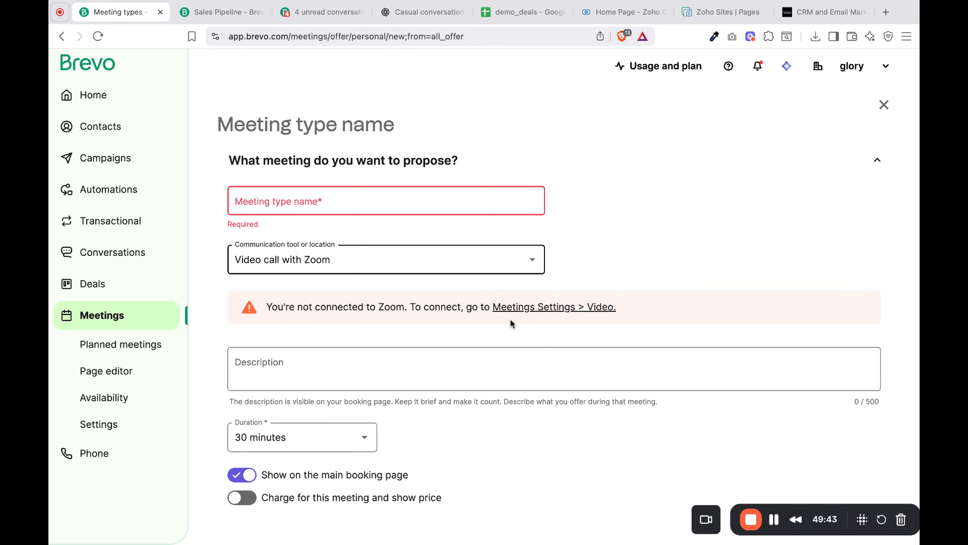
{"action": "left_click", "coordinate": [494, 271]}
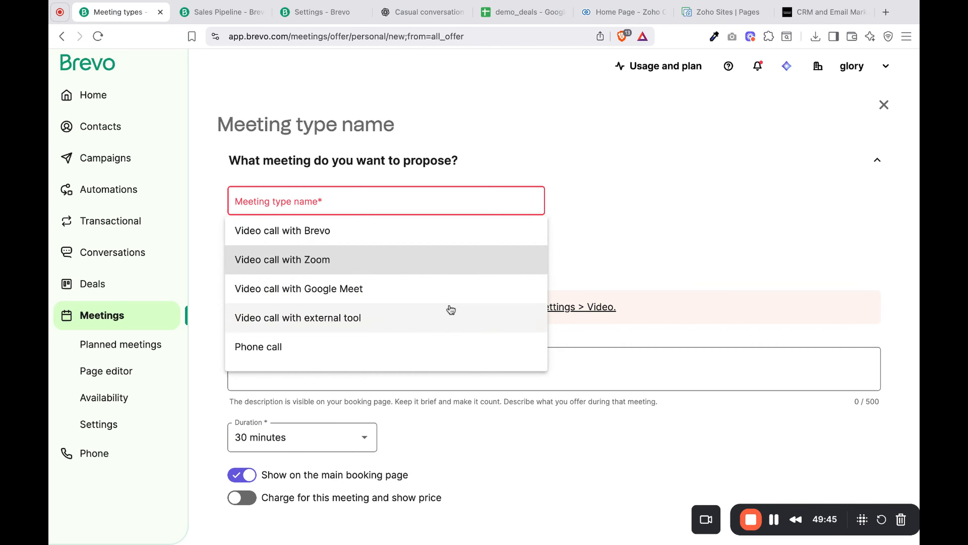
{"action": "left_click", "coordinate": [449, 291]}
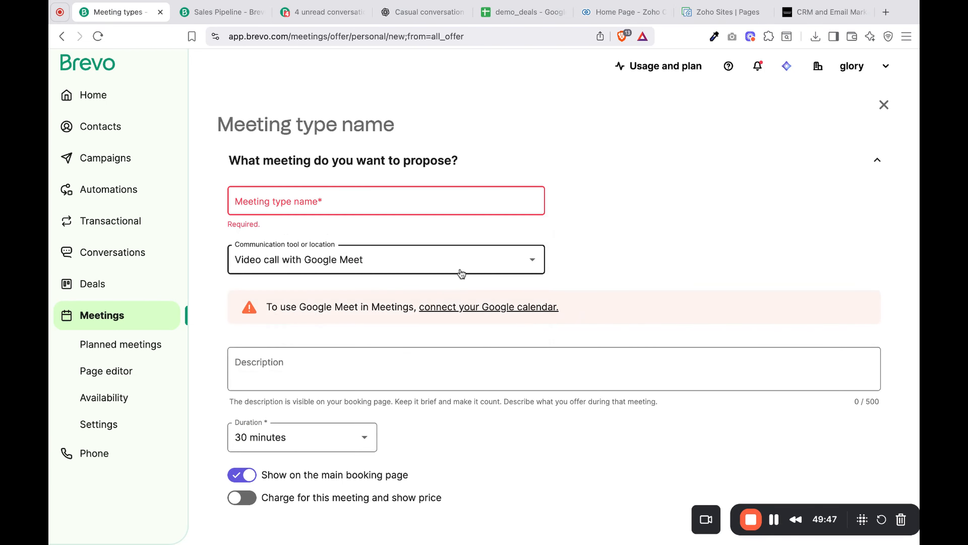
{"action": "left_click", "coordinate": [474, 267]}
{"action": "left_click", "coordinate": [451, 291]}
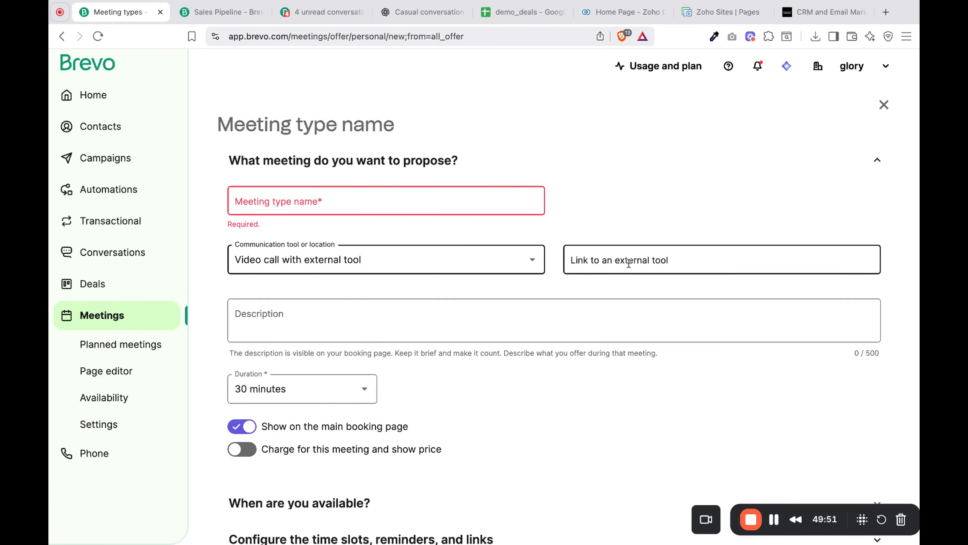
{"action": "left_click", "coordinate": [525, 261]}
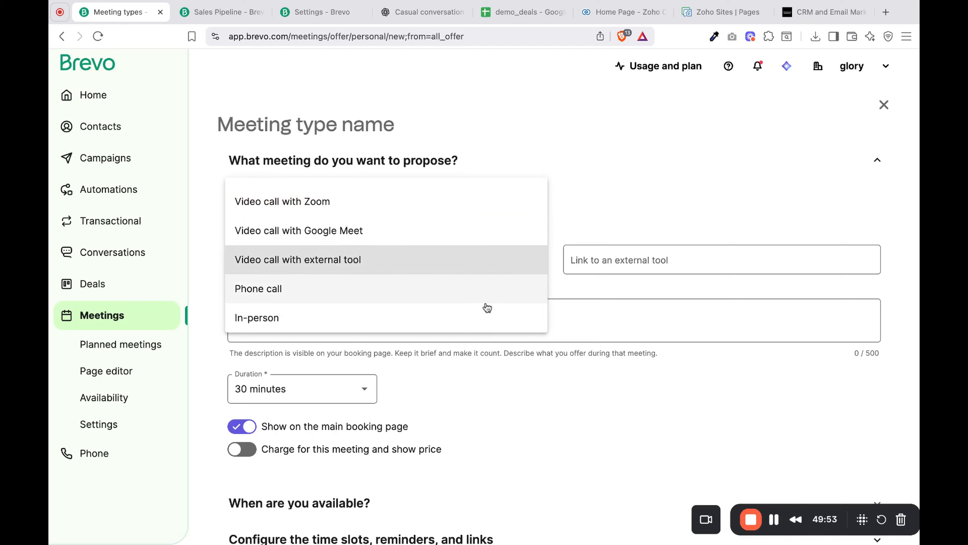
{"action": "left_click", "coordinate": [485, 312]}
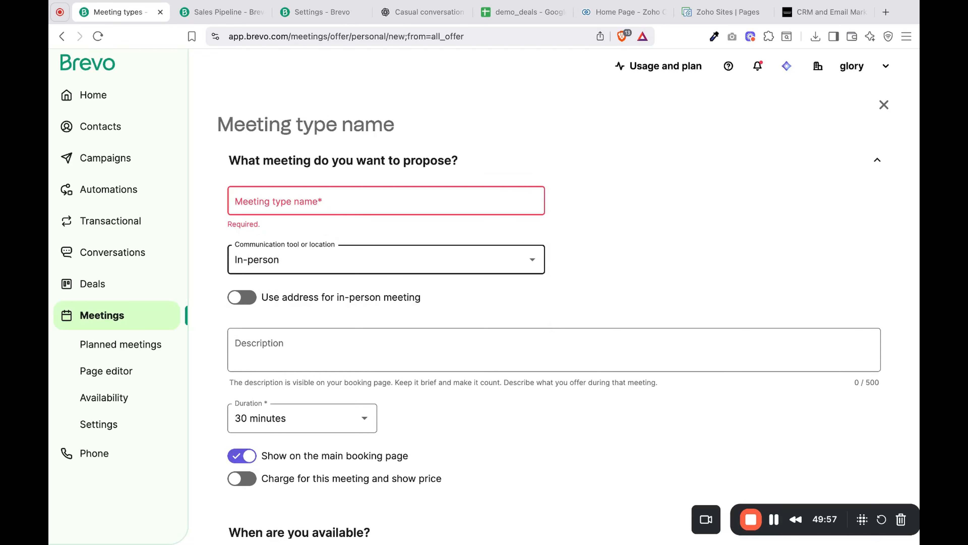
{"action": "left_click", "coordinate": [432, 259]}
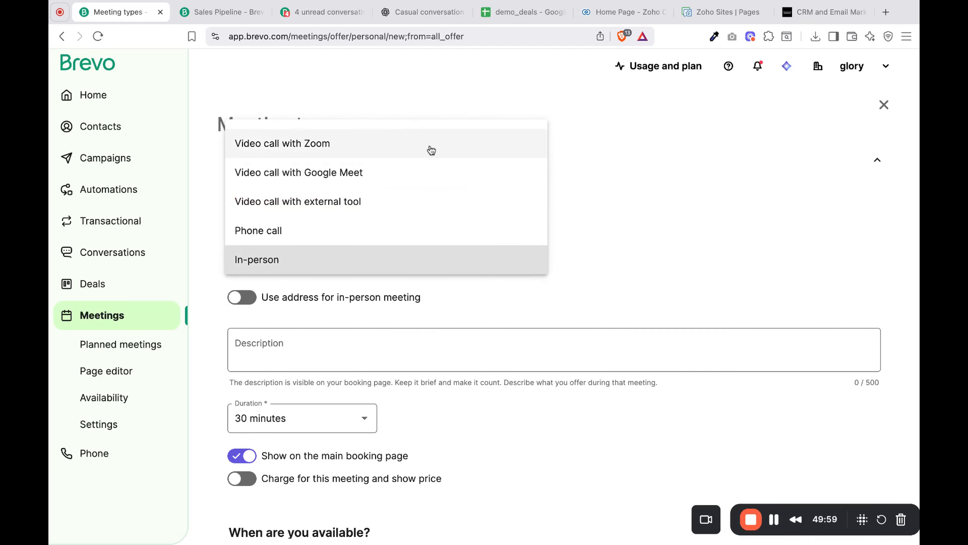
{"action": "scroll", "coordinate": [452, 199], "scroll_direction": "up", "scroll_amount": 2}
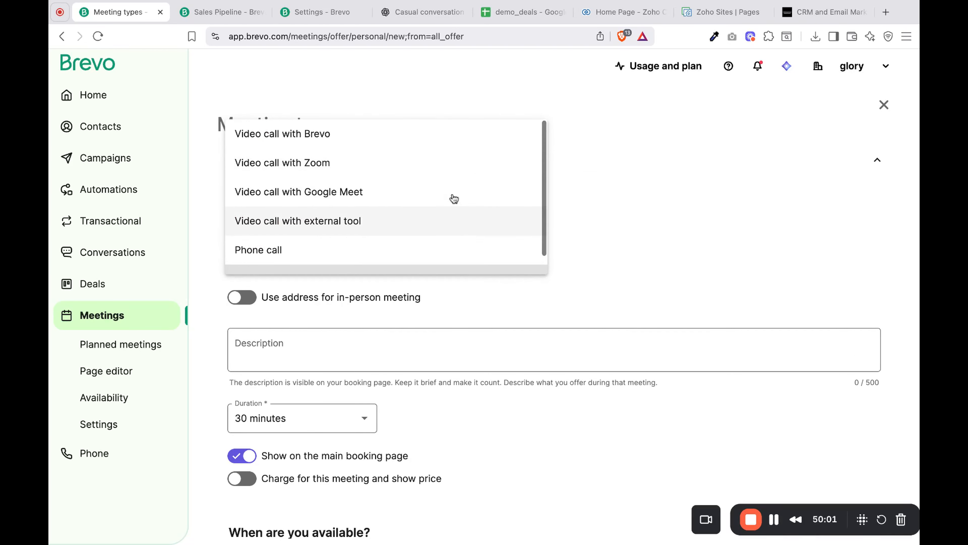
{"action": "left_click", "coordinate": [376, 136]}
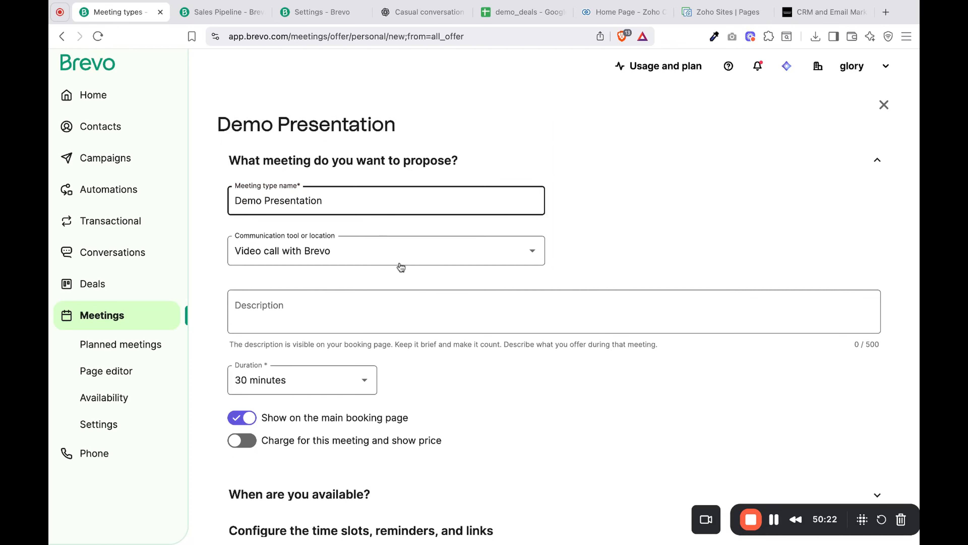
- Name the meeting type Demo Presentation and set its duration to 1 hour
{"action": "scroll", "coordinate": [424, 339], "scroll_direction": "down", "scroll_amount": 3}
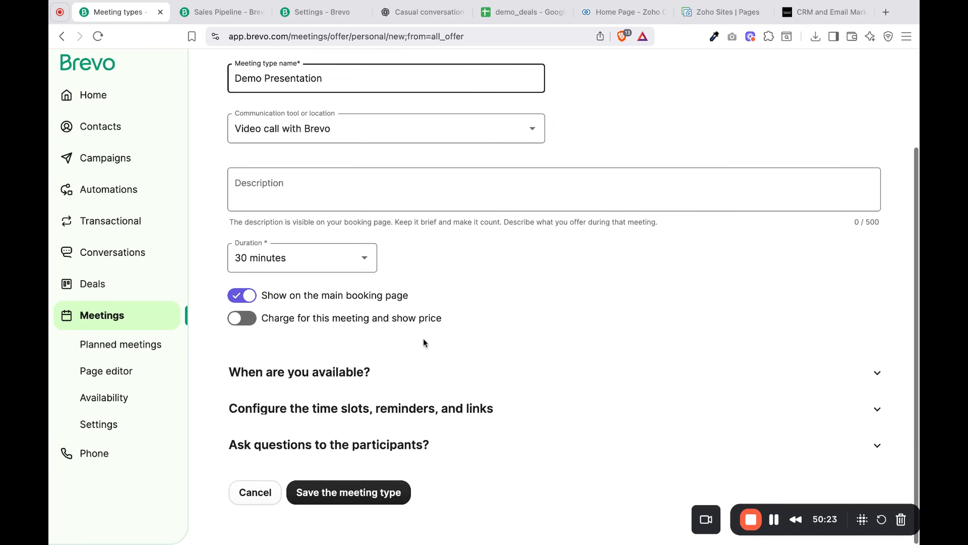
{"action": "left_click", "coordinate": [385, 196]}
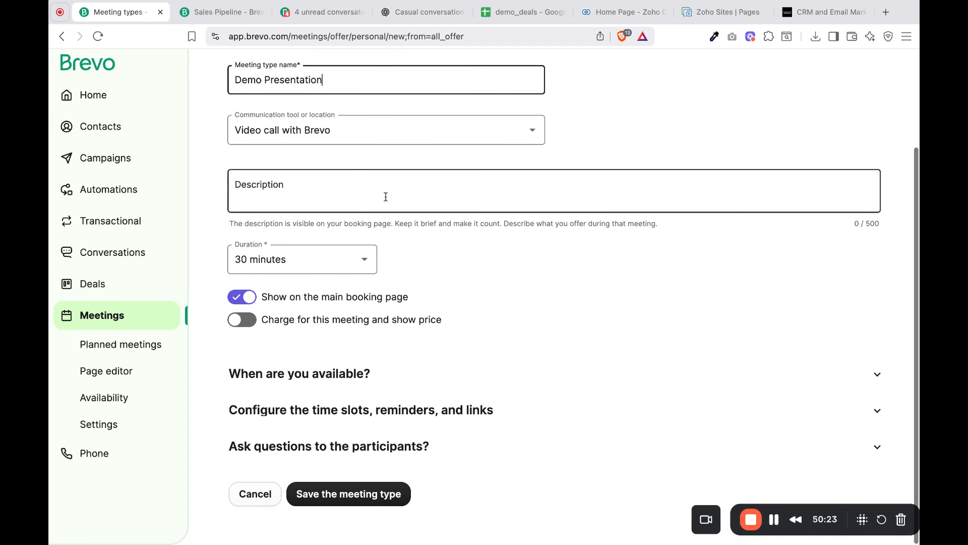
{"action": "left_click", "coordinate": [340, 273]}
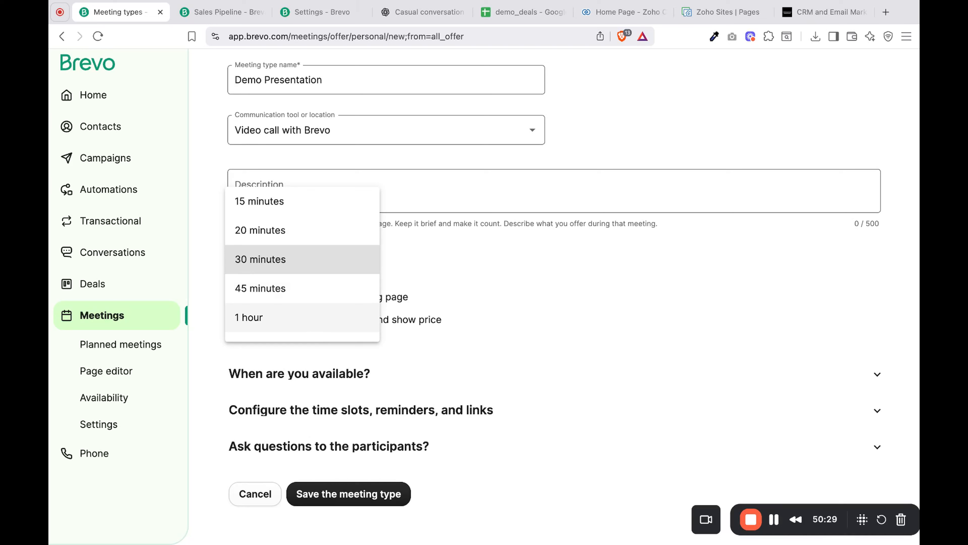
{"action": "left_click", "coordinate": [312, 328]}
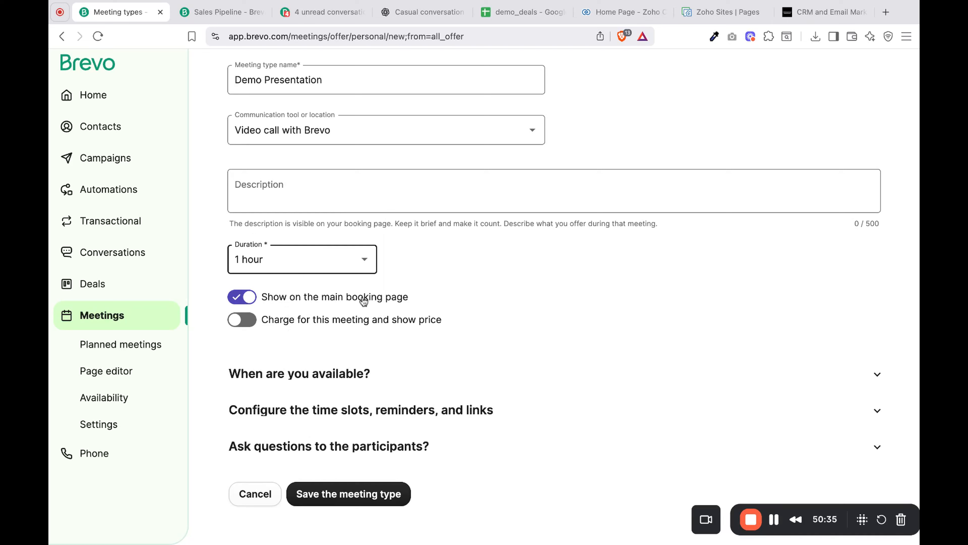
- Try charging for the meeting with a displayed price, and turn the charge option back off
{"action": "left_click", "coordinate": [242, 321]}
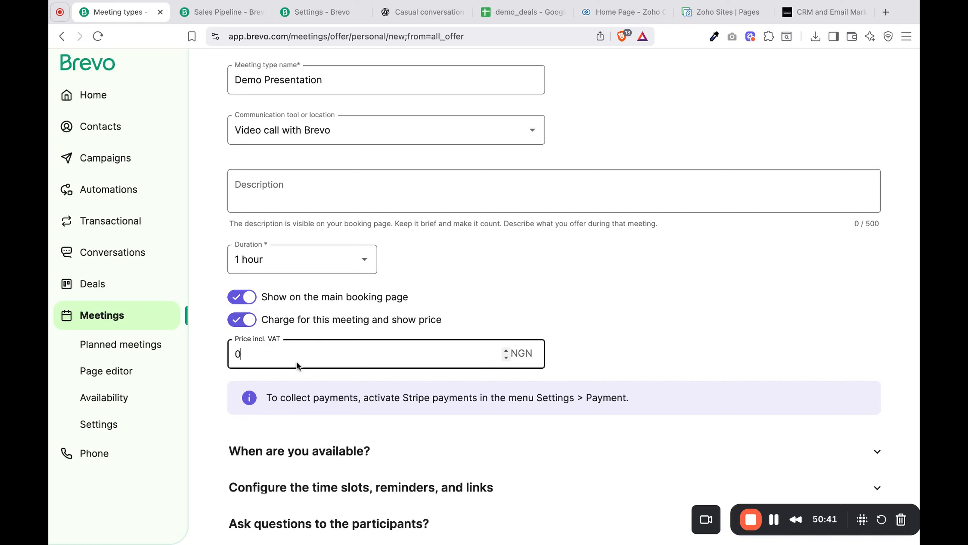
{"action": "double_click", "coordinate": [255, 360]}
{"action": "left_click", "coordinate": [506, 357]}
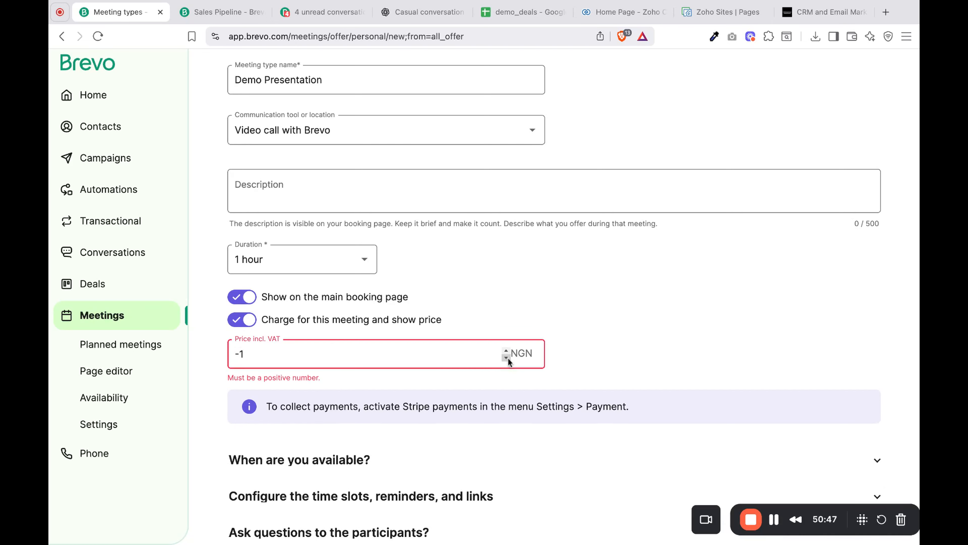
{"action": "key", "text": "BackSpace"}
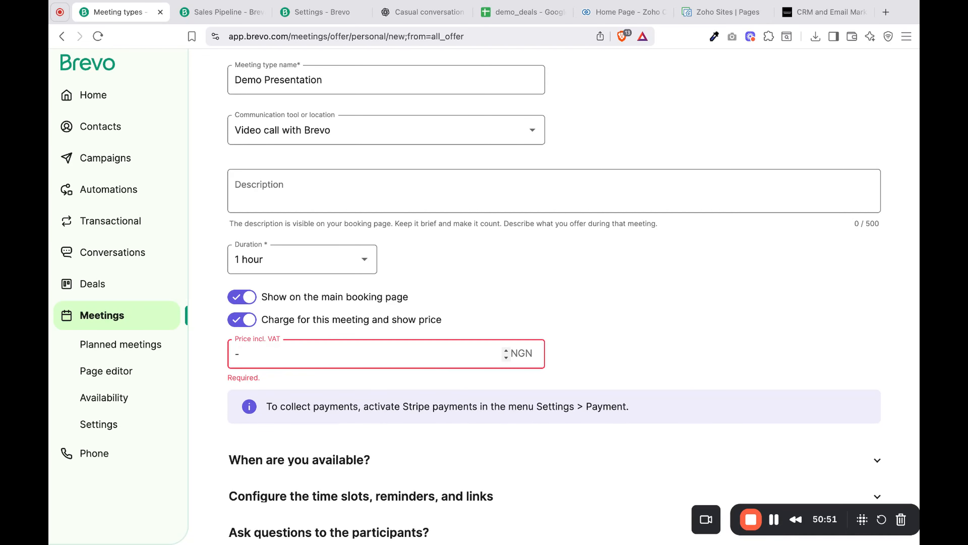
{"action": "scroll", "coordinate": [610, 340], "scroll_direction": "down", "scroll_amount": 3}
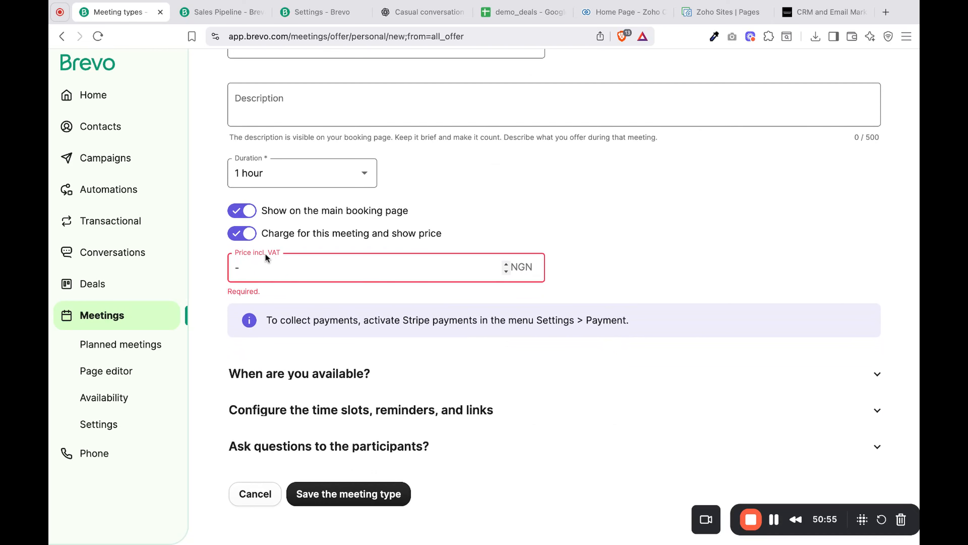
{"action": "left_click", "coordinate": [242, 233]}
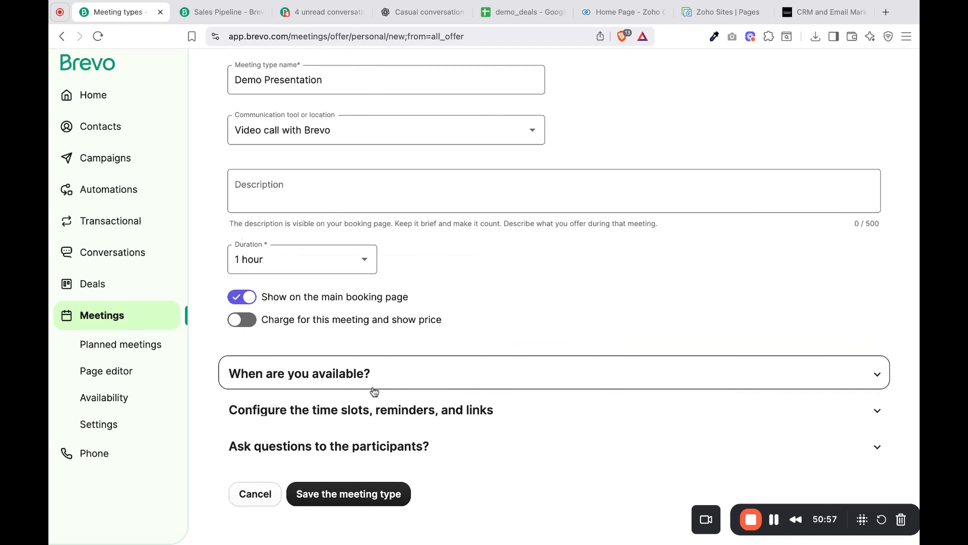
- Turn off default availability for the meeting type and delete the Monday and Tuesday time slots
{"action": "left_click", "coordinate": [405, 378]}
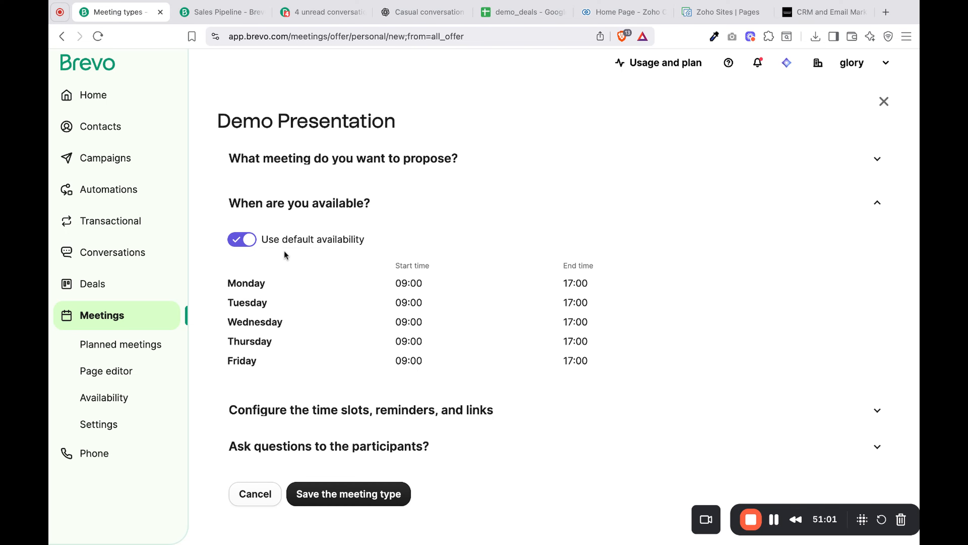
{"action": "left_click", "coordinate": [240, 240]}
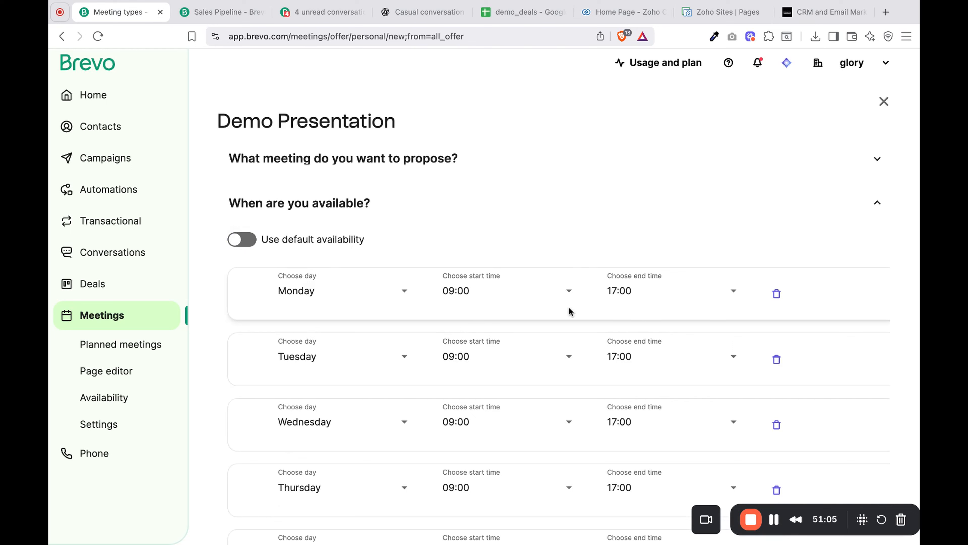
{"action": "left_click", "coordinate": [562, 301]}
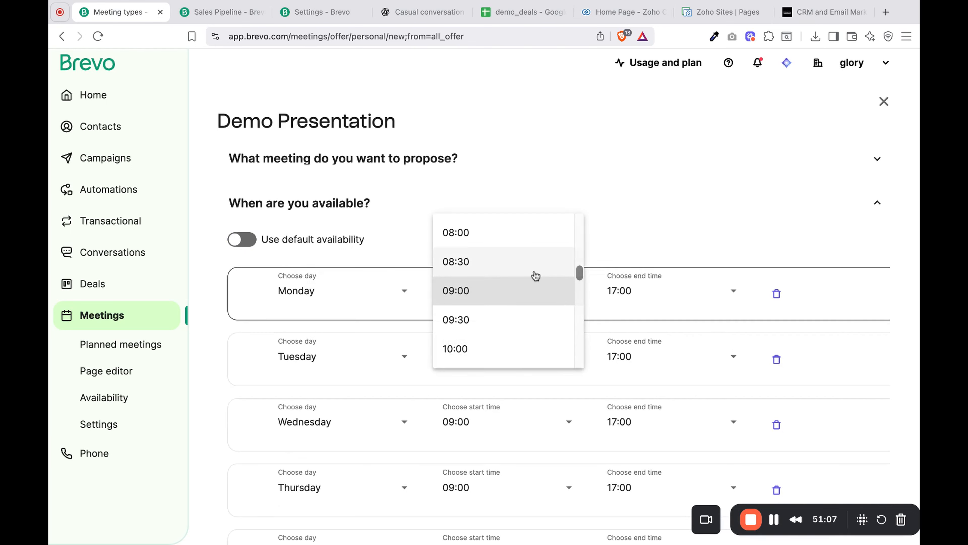
{"action": "scroll", "coordinate": [541, 305], "scroll_direction": "down", "scroll_amount": 5}
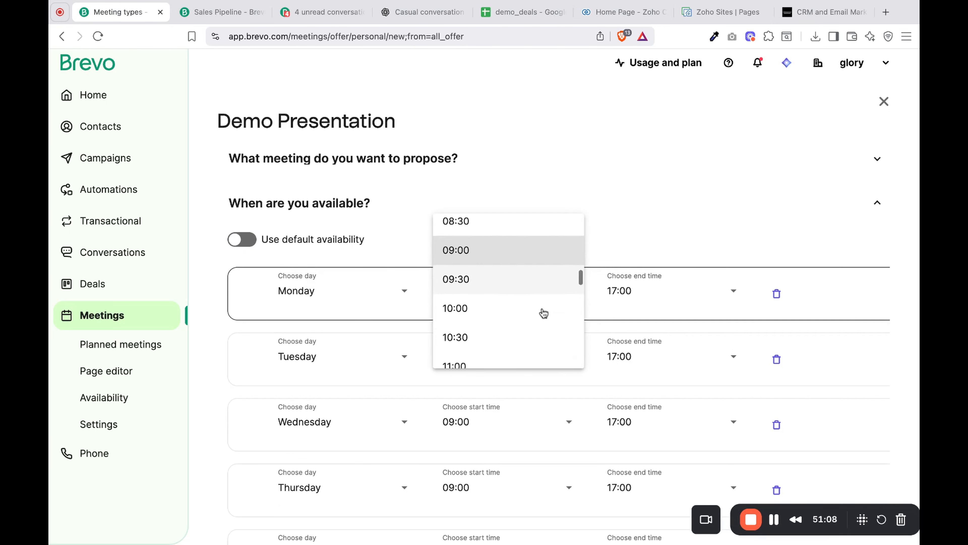
{"action": "left_click", "coordinate": [661, 307]}
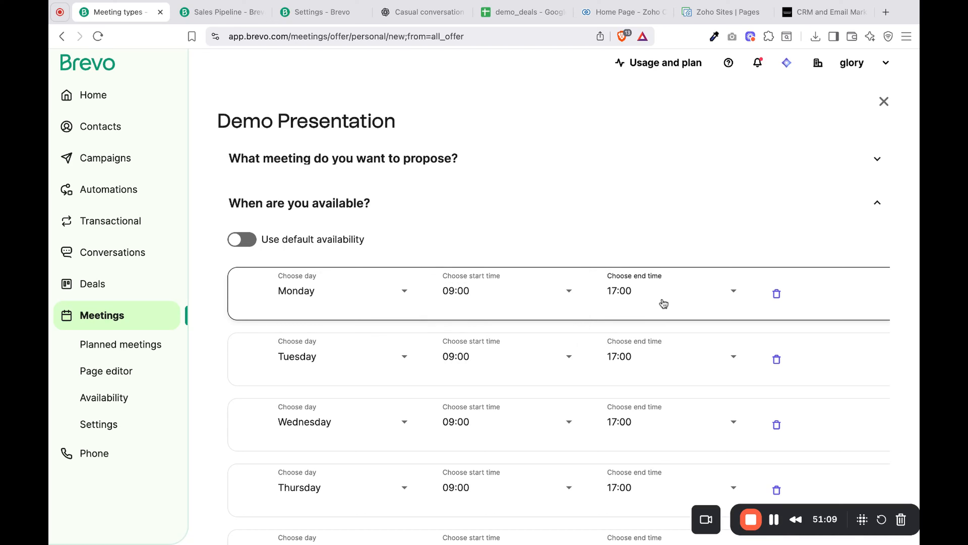
{"action": "left_click", "coordinate": [778, 294]}
{"action": "left_click", "coordinate": [778, 293]}
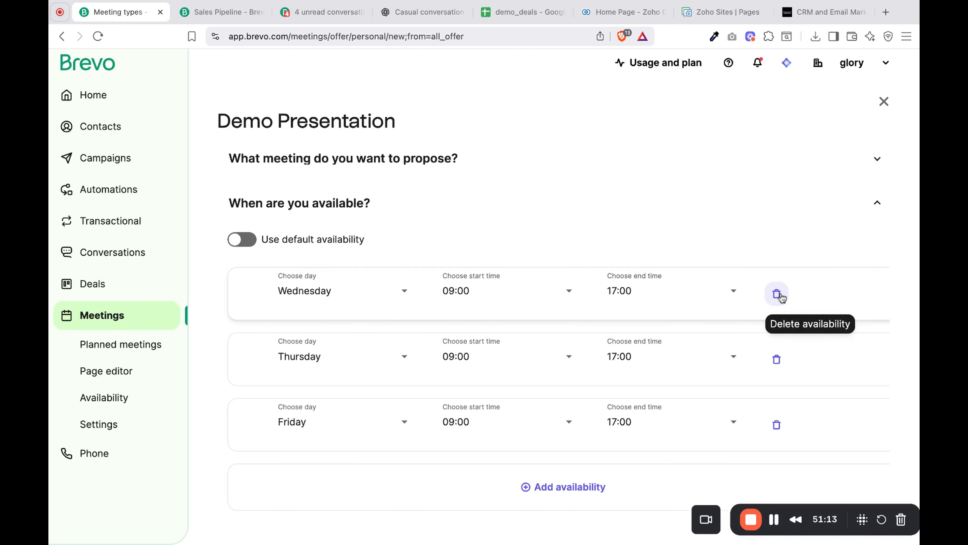
- Add a Saturday availability from 09:00 to 17:00 to the meeting type
{"action": "left_click", "coordinate": [551, 494]}
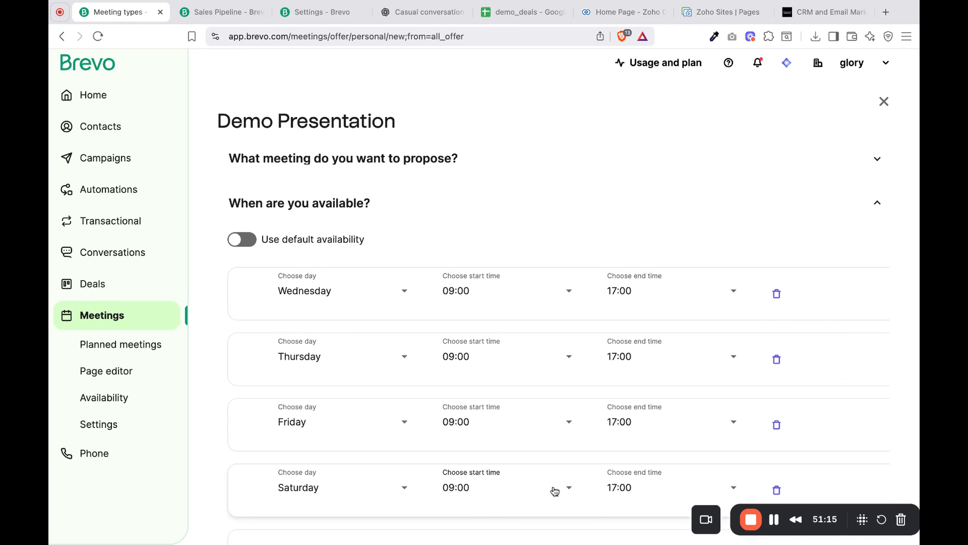
{"action": "scroll", "coordinate": [552, 492], "scroll_direction": "down", "scroll_amount": 5}
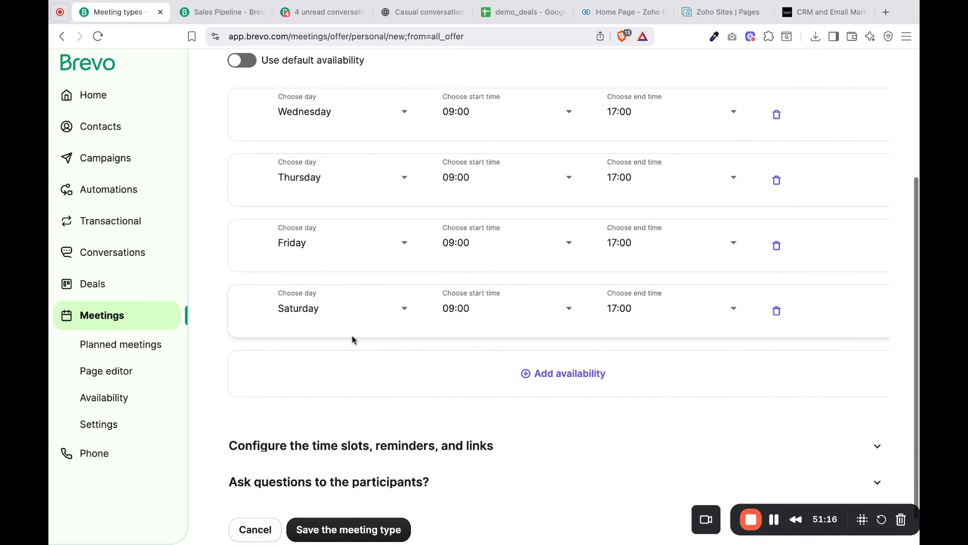
{"action": "left_click", "coordinate": [368, 315]}
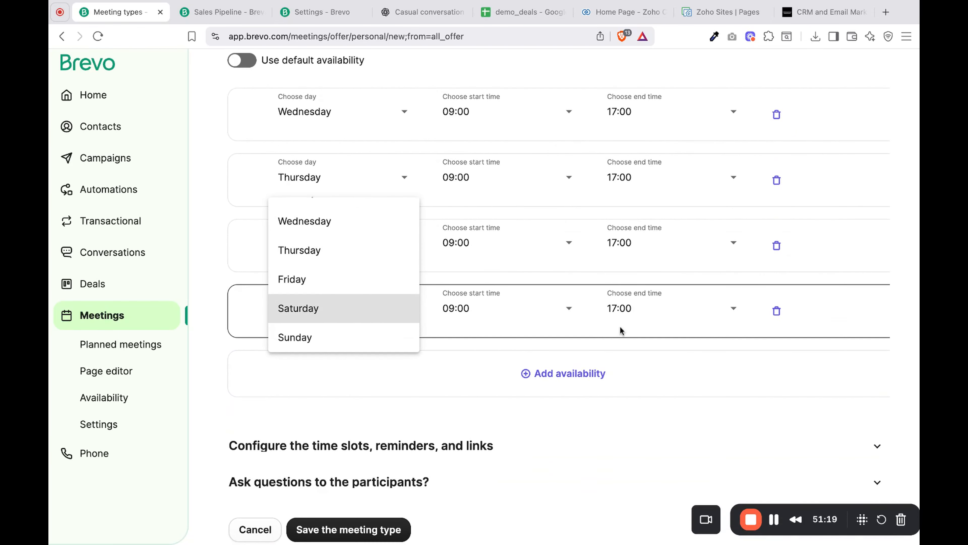
{"action": "left_click", "coordinate": [675, 370]}
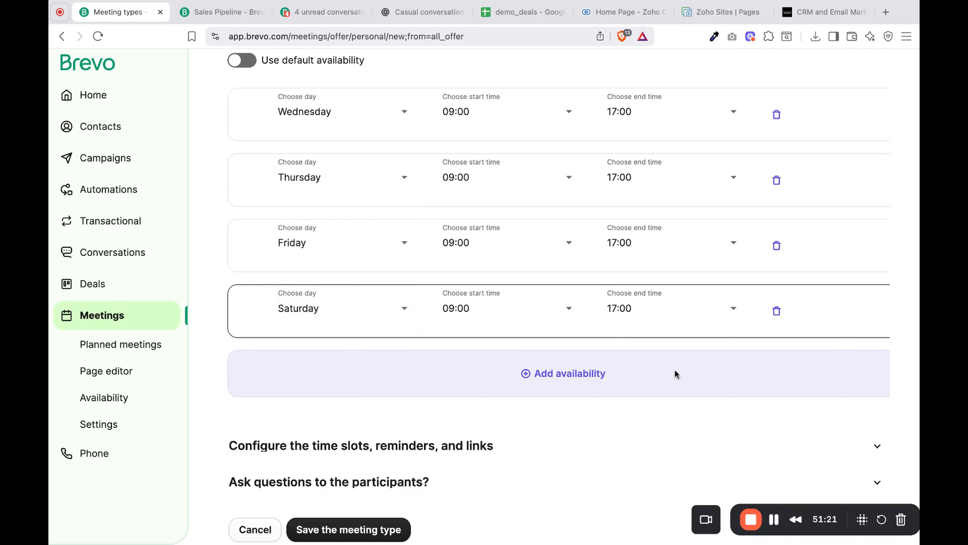
- Open the time slots, reminders and links configuration and set the start time increment to every 60 minutes
{"action": "scroll", "coordinate": [712, 381], "scroll_direction": "down", "scroll_amount": 2}
{"action": "scroll", "coordinate": [670, 341], "scroll_direction": "up", "scroll_amount": 5}
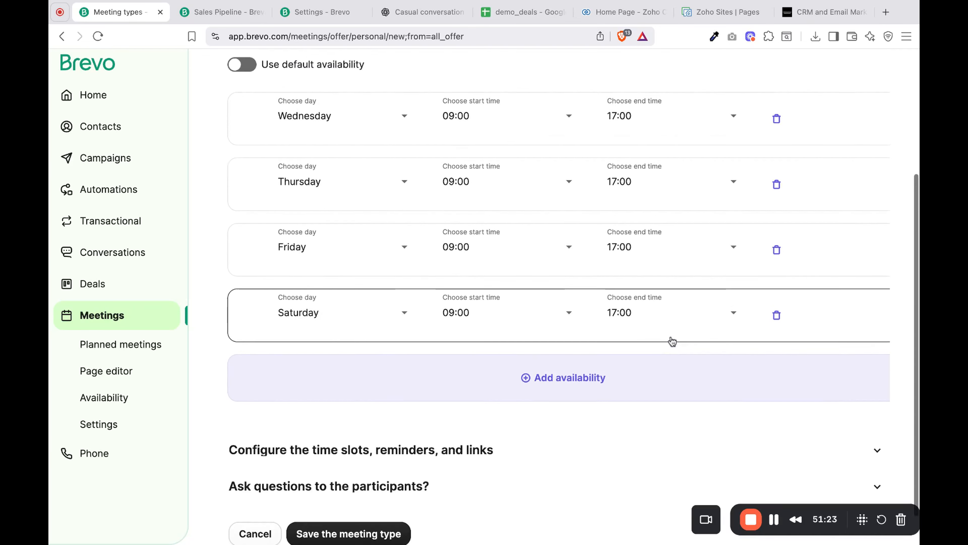
{"action": "scroll", "coordinate": [672, 341], "scroll_direction": "down", "scroll_amount": 5}
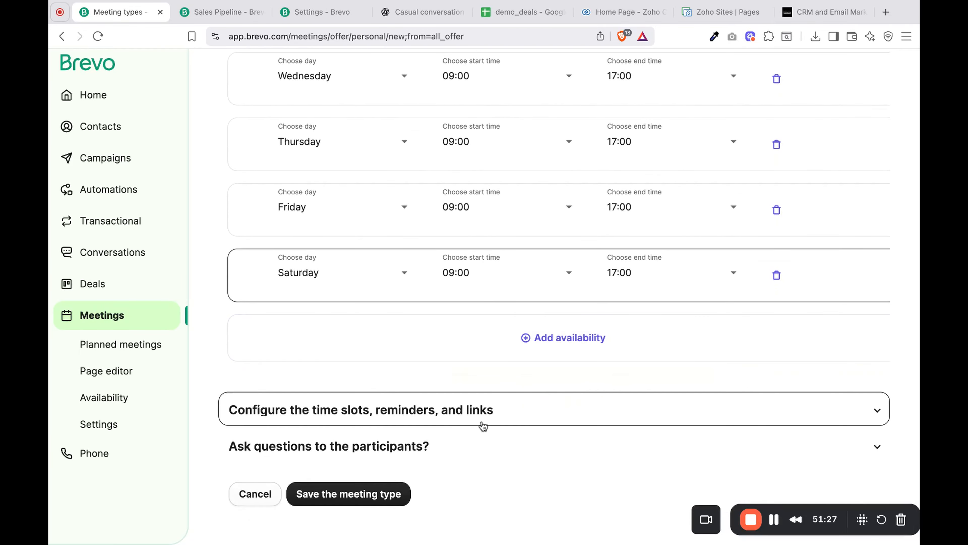
{"action": "left_click", "coordinate": [483, 424]}
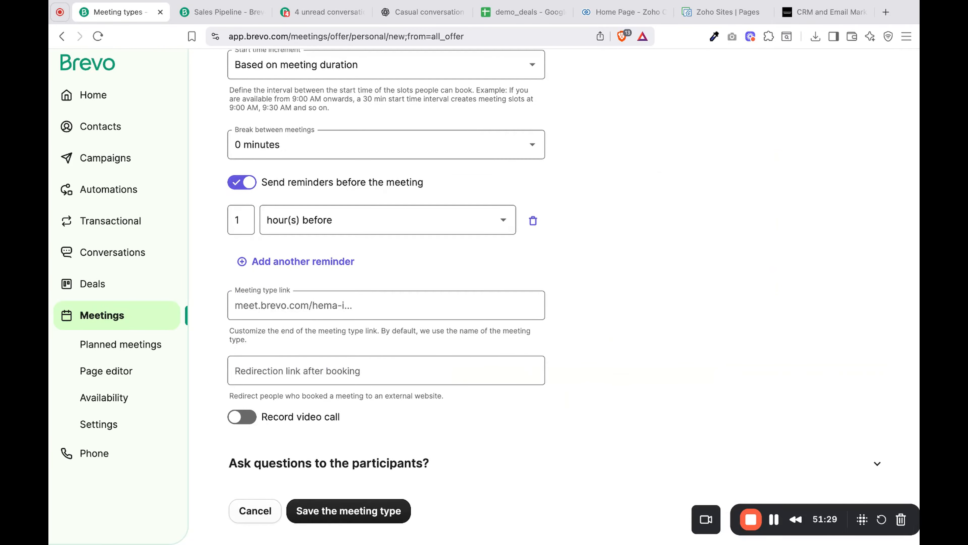
{"action": "scroll", "coordinate": [465, 242], "scroll_direction": "up", "scroll_amount": 5}
{"action": "left_click", "coordinate": [465, 242]}
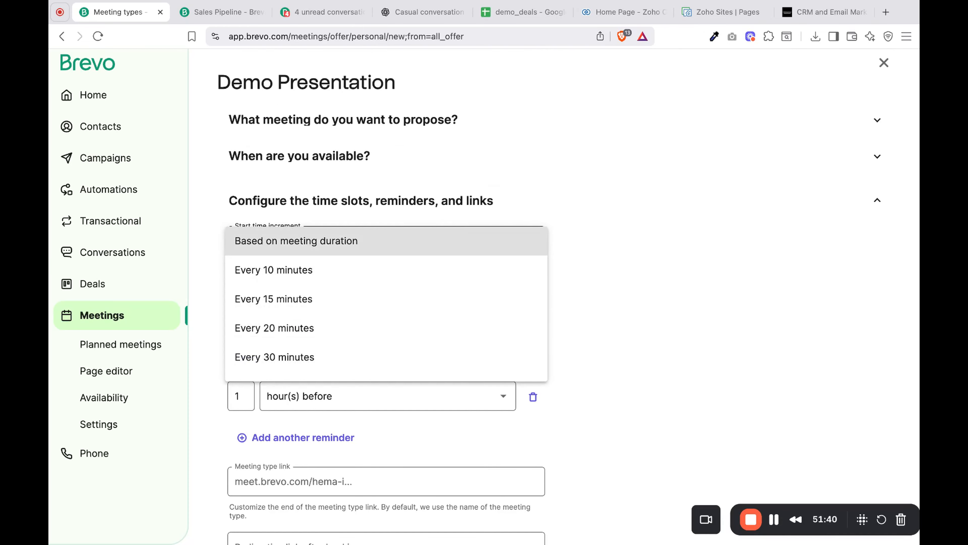
{"action": "left_click", "coordinate": [397, 362]}
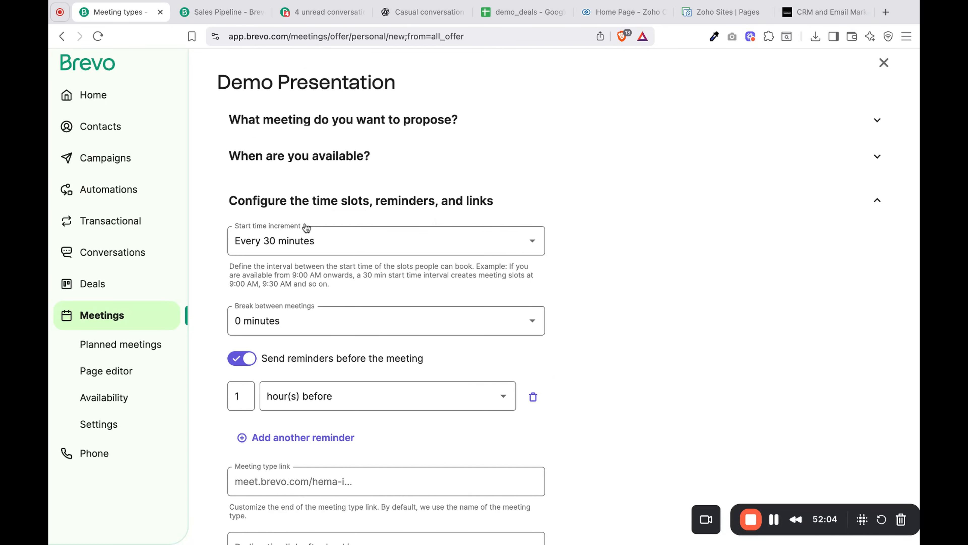
{"action": "left_click", "coordinate": [314, 244]}
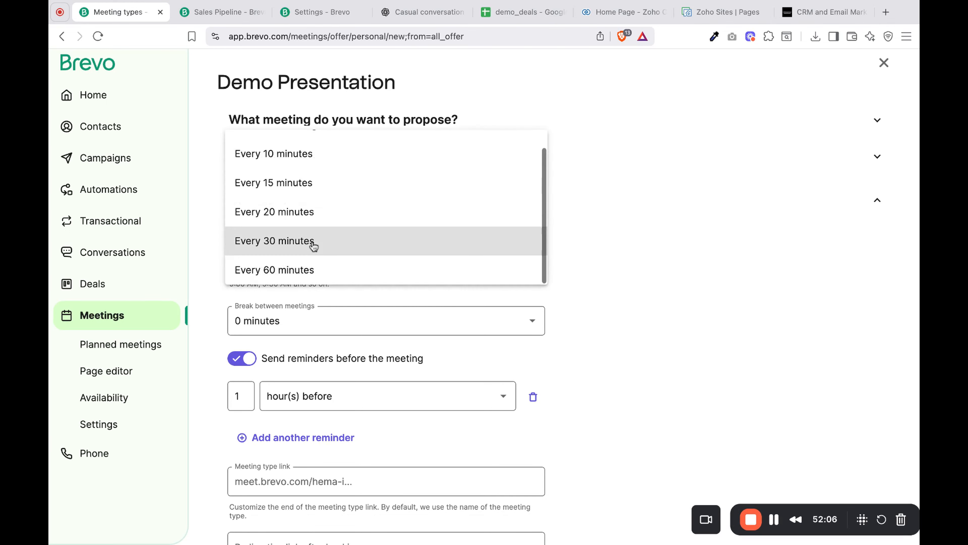
{"action": "left_click", "coordinate": [313, 270]}
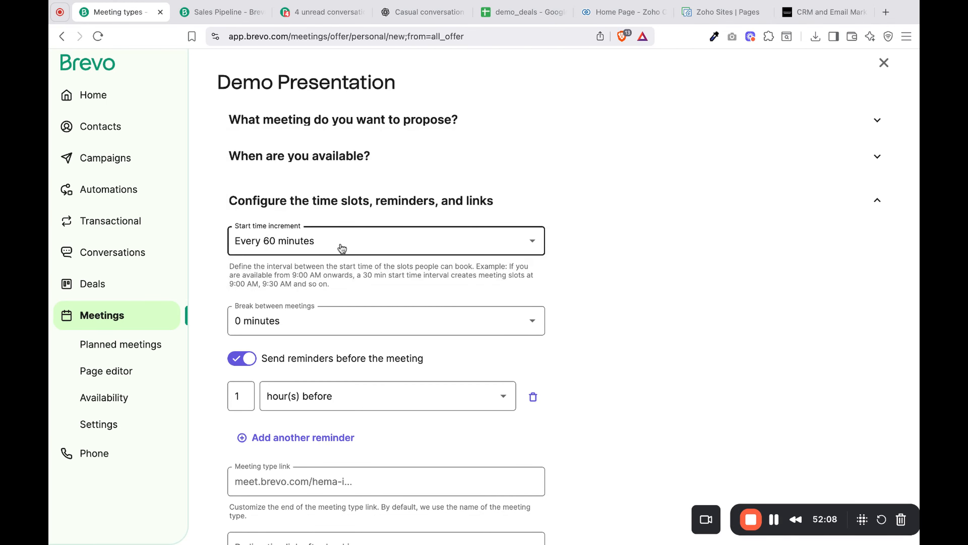
- Set the break between meetings to 30 minutes
{"action": "scroll", "coordinate": [342, 248], "scroll_direction": "down", "scroll_amount": 2}
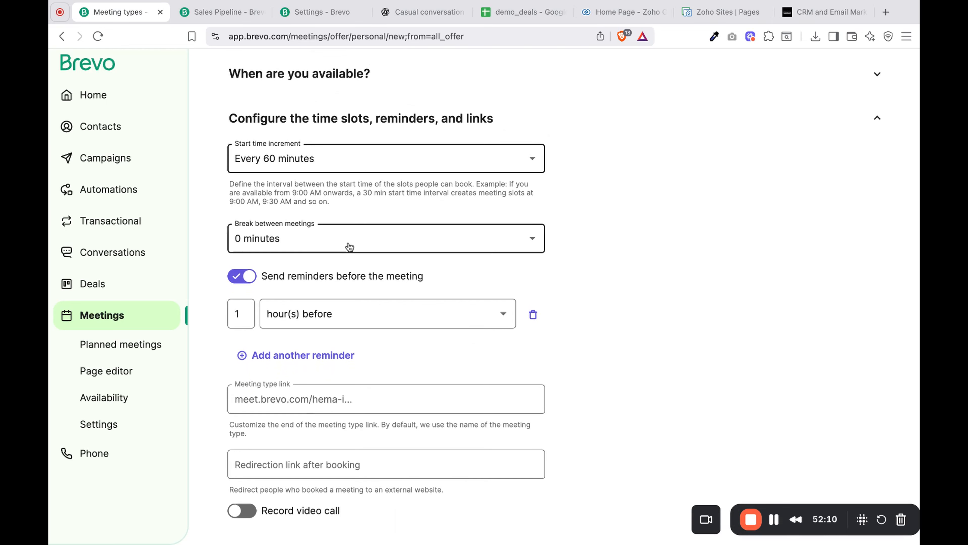
{"action": "left_click", "coordinate": [349, 247]}
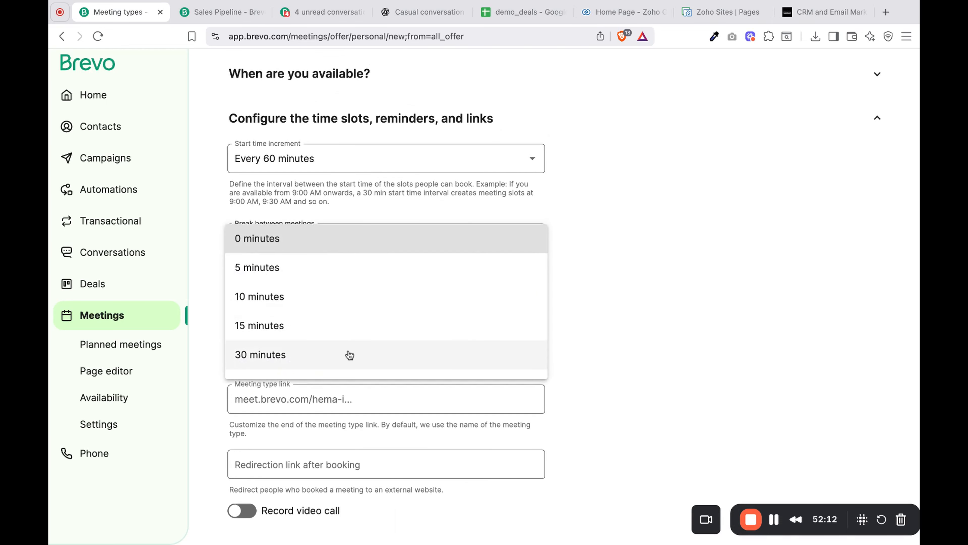
{"action": "left_click", "coordinate": [335, 363]}
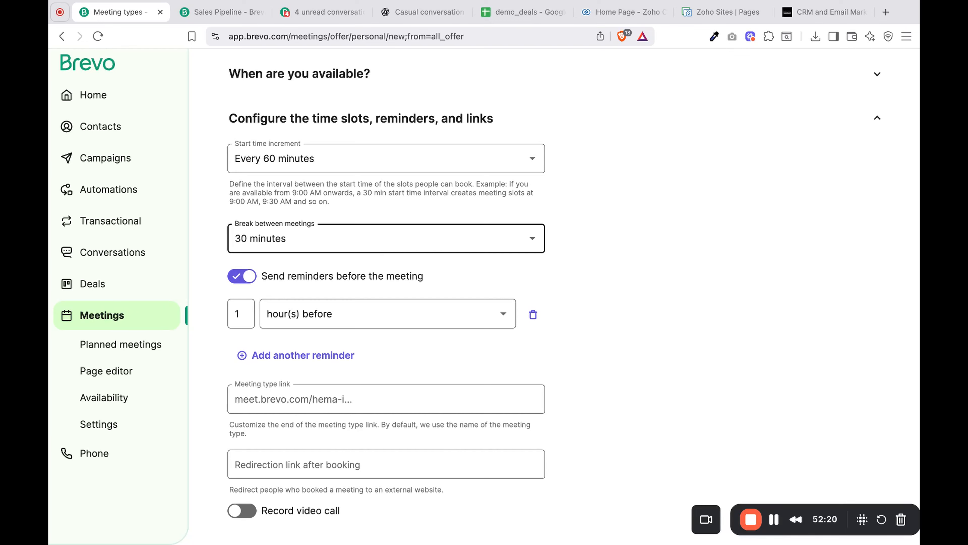
- Add a second meeting reminder sent 1 day before, alongside the existing hourly one
{"action": "scroll", "coordinate": [351, 228], "scroll_direction": "down", "scroll_amount": 3}
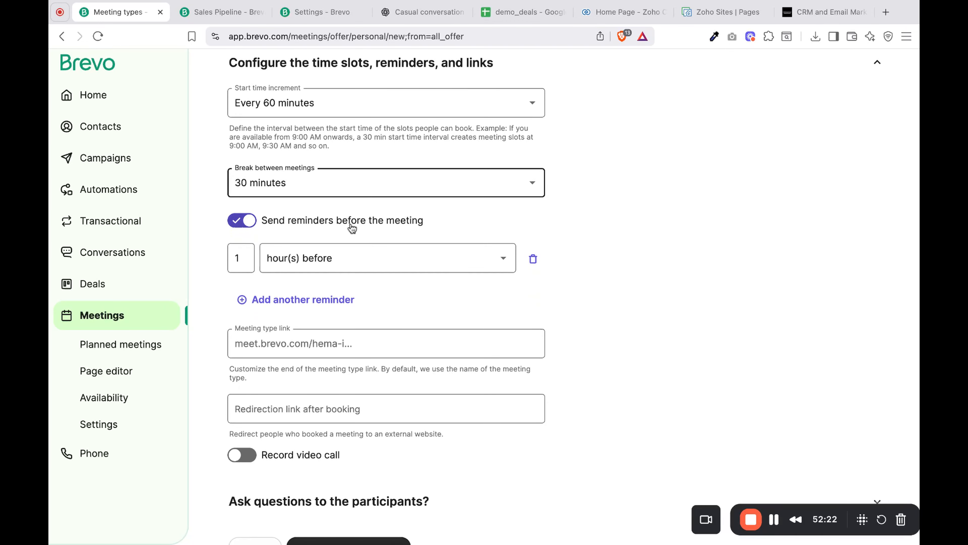
{"action": "left_click", "coordinate": [396, 261]}
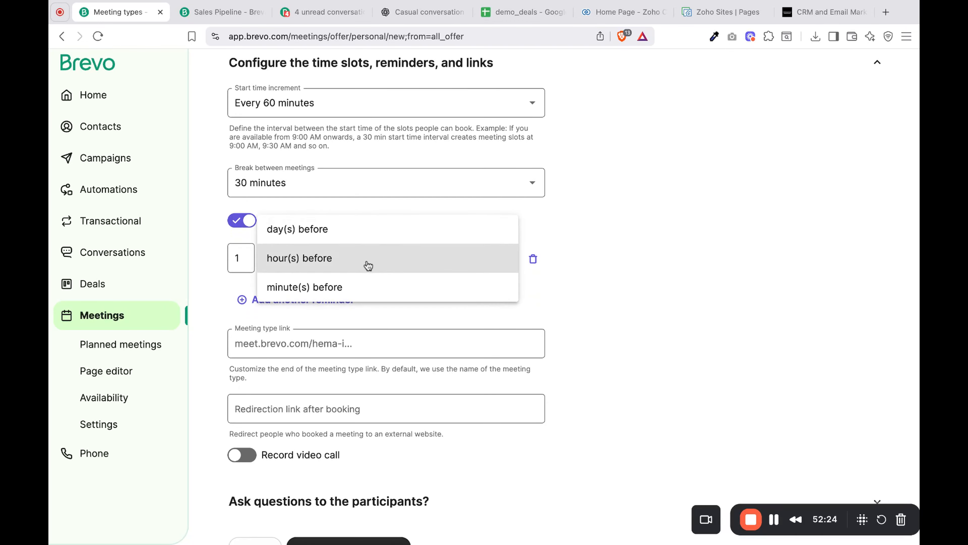
{"action": "left_click", "coordinate": [473, 328]}
{"action": "left_click", "coordinate": [327, 303]}
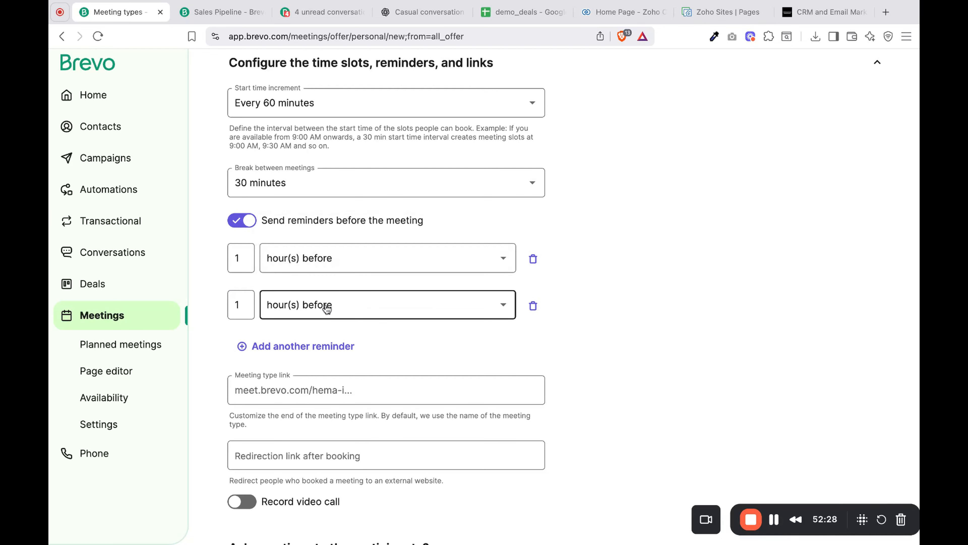
{"action": "left_click", "coordinate": [328, 276]}
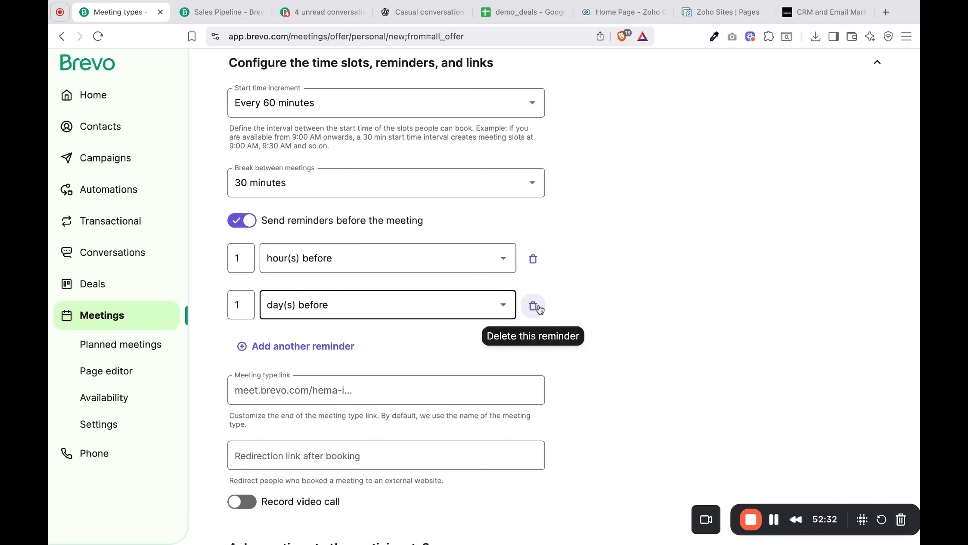
- Customize the end of the meeting type link with "democallwith" followed by the host's first name
{"action": "scroll", "coordinate": [509, 350], "scroll_direction": "down", "scroll_amount": 3}
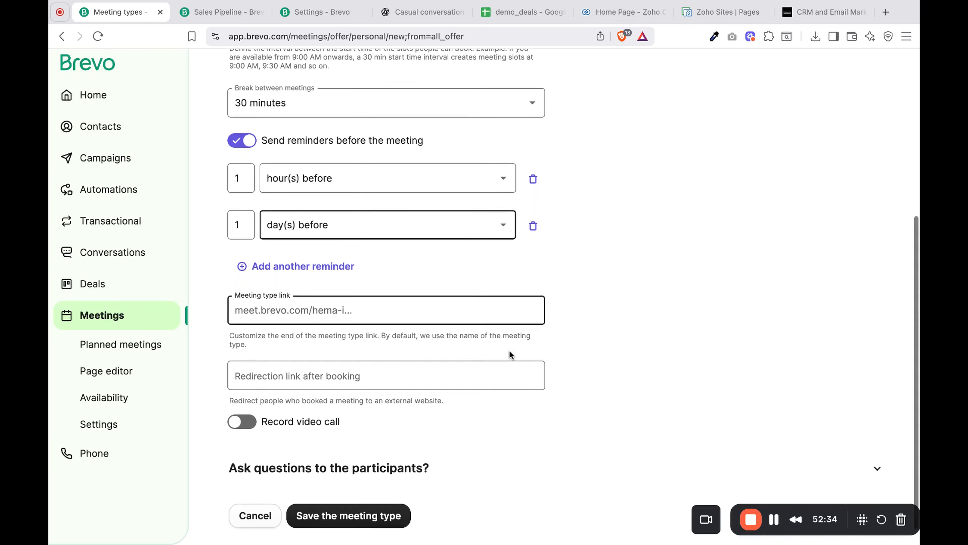
{"action": "left_click", "coordinate": [451, 313]}
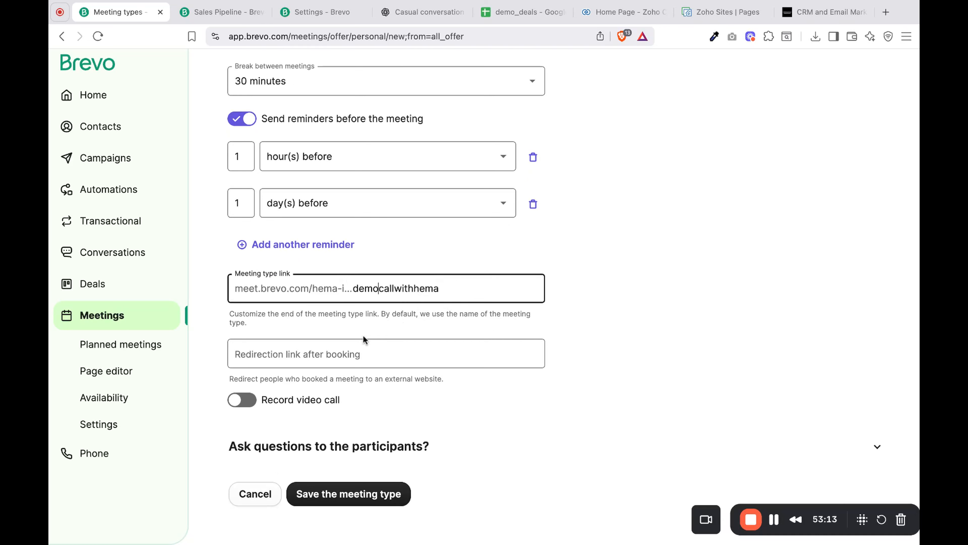
{"action": "left_click", "coordinate": [383, 367]}
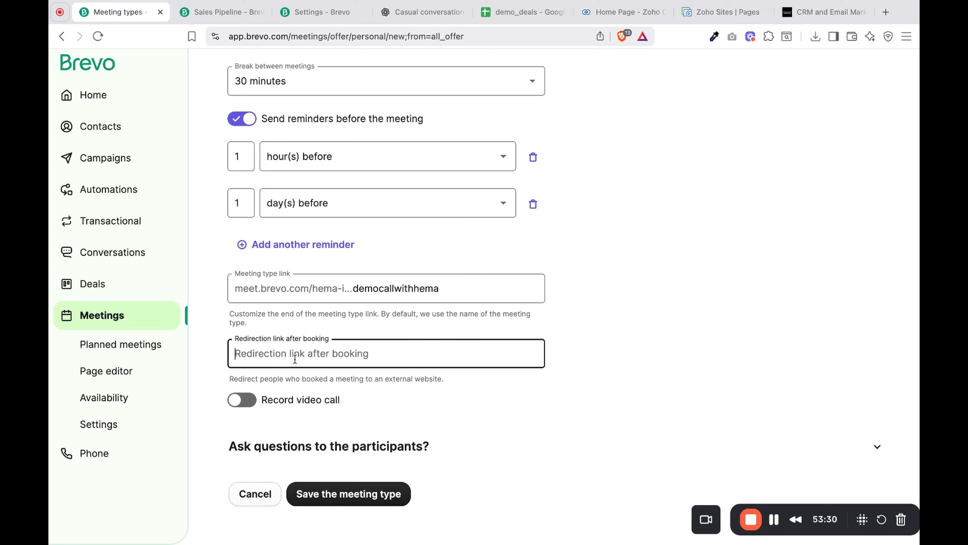
- Turn on video call recording and choose audio and video together in MP4 format
{"action": "left_click", "coordinate": [244, 400]}
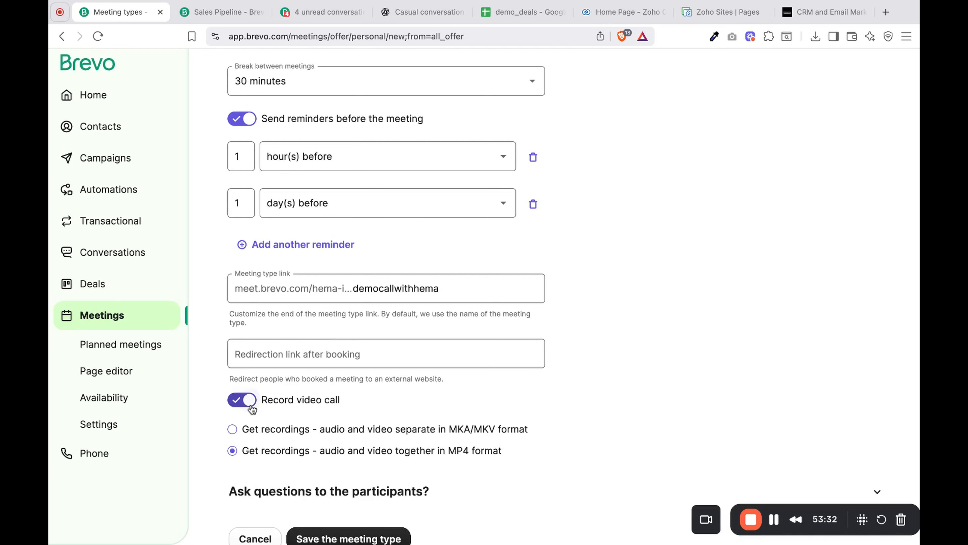
{"action": "scroll", "coordinate": [251, 408], "scroll_direction": "down", "scroll_amount": 2}
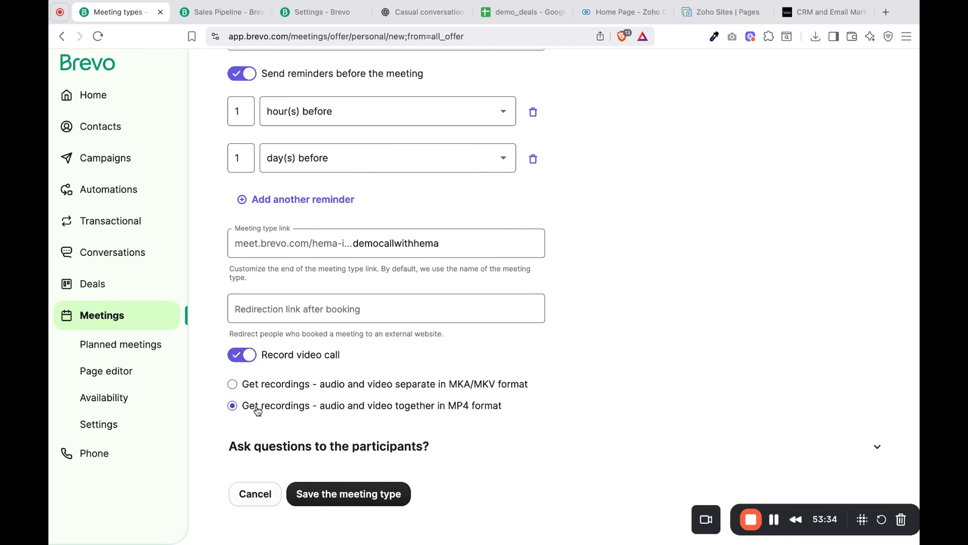
{"action": "left_click", "coordinate": [234, 384]}
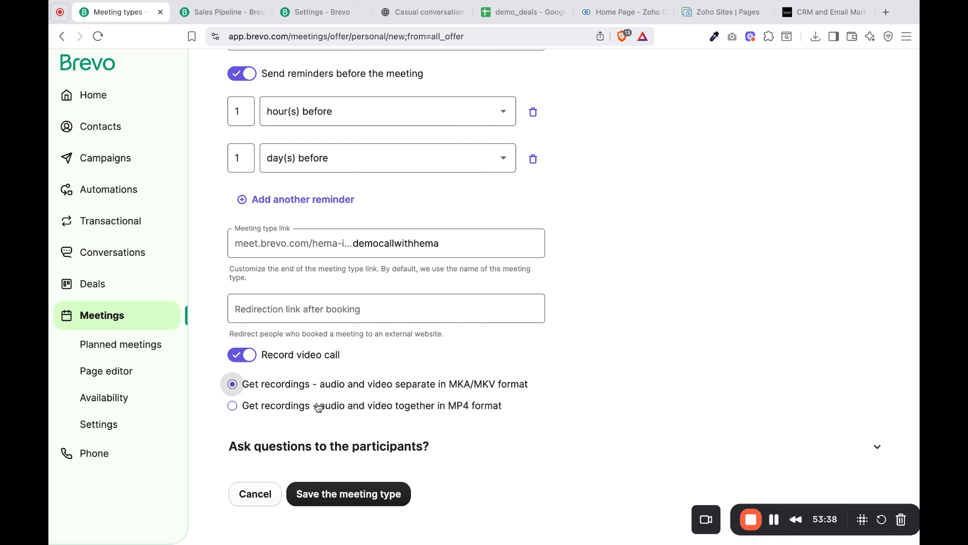
{"action": "left_click", "coordinate": [413, 406]}
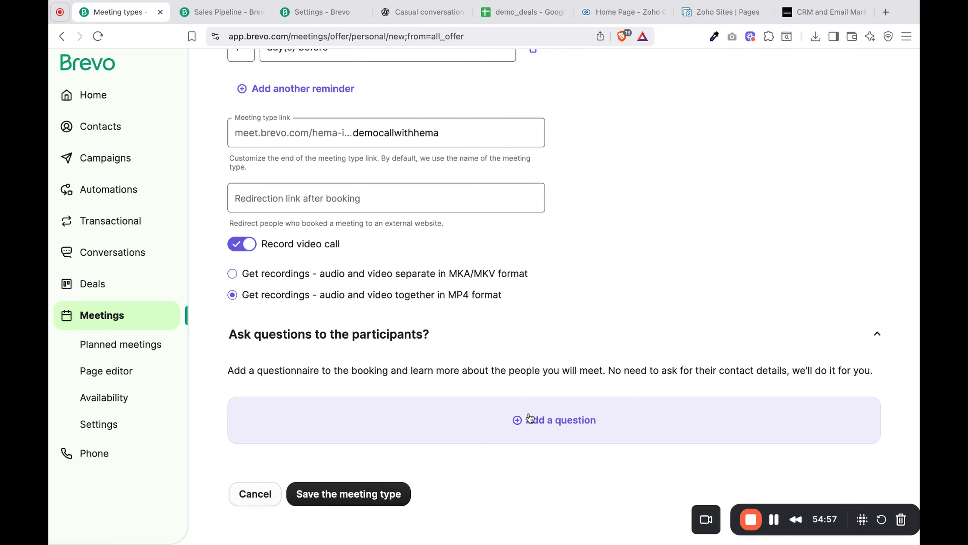
- Add the required participant question "What CRM do you use" and remove the extra blank question
{"action": "left_click", "coordinate": [529, 418]}
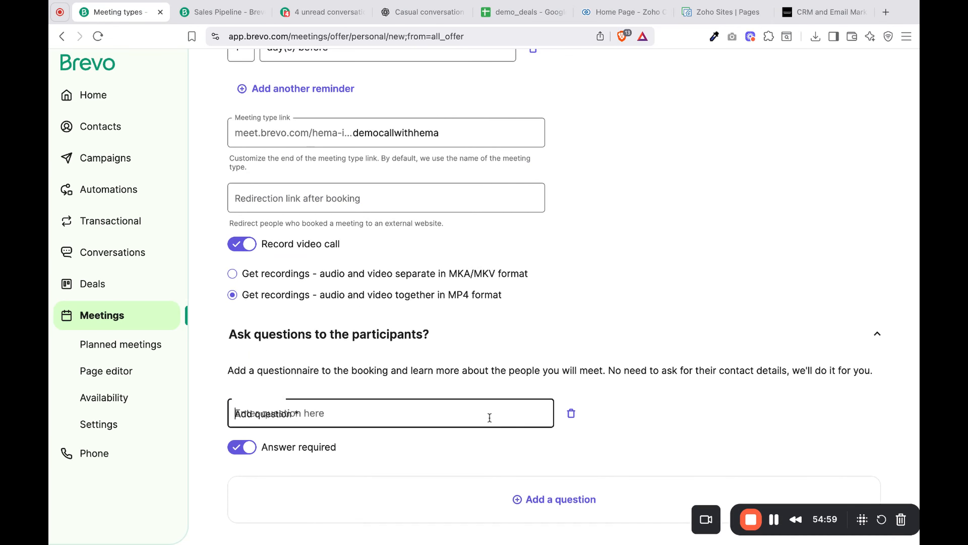
{"action": "scroll", "coordinate": [489, 417], "scroll_direction": "down", "scroll_amount": 3}
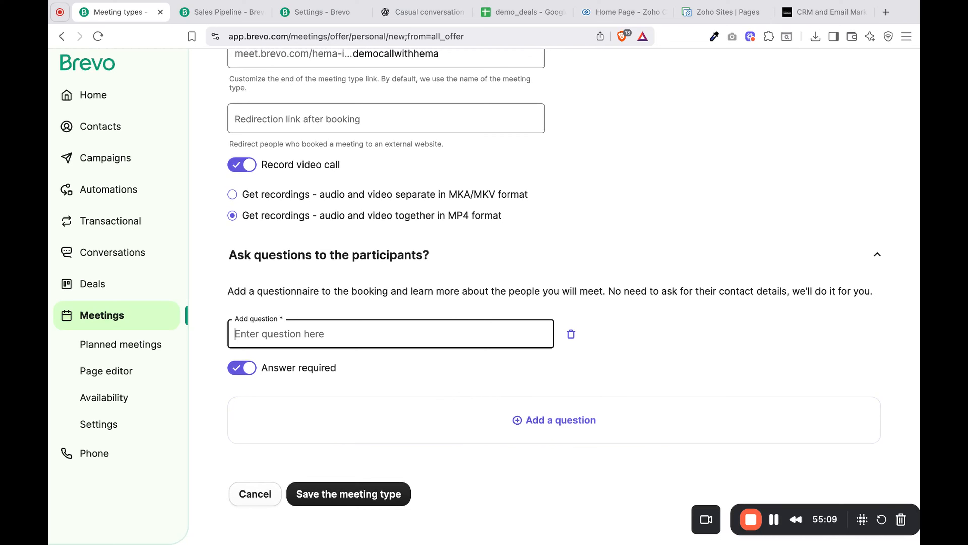
{"action": "type", "text": "What CR"}
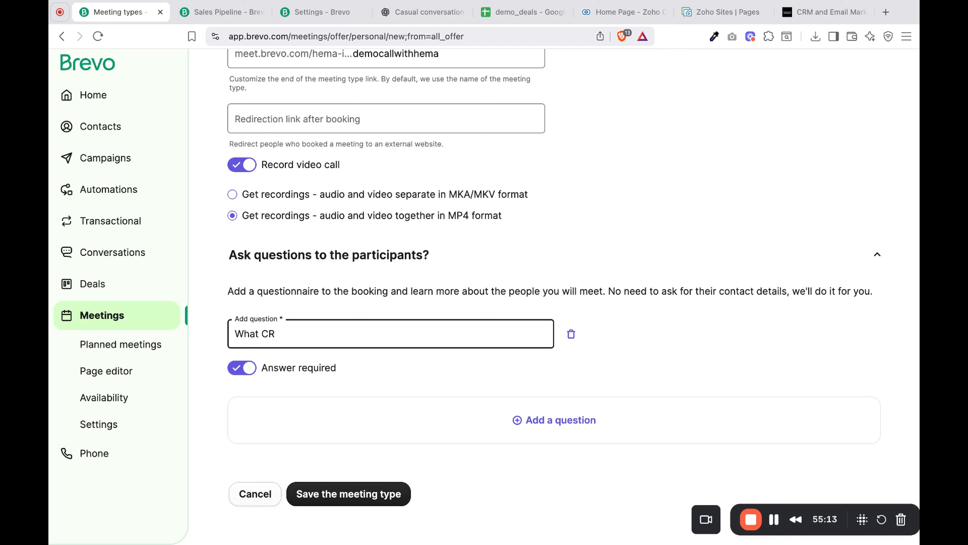
{"action": "type", "text": "M do you use"}
{"action": "left_click", "coordinate": [564, 419]}
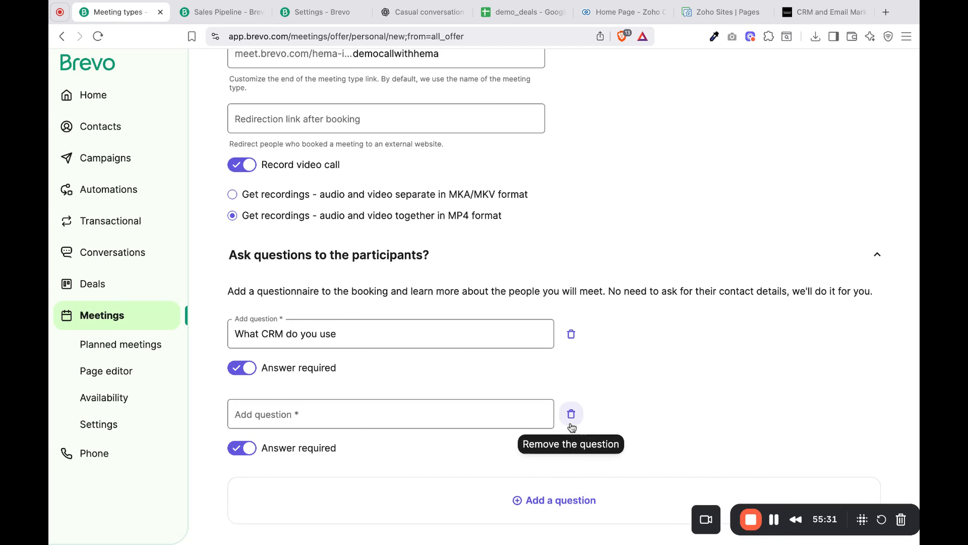
{"action": "left_click", "coordinate": [571, 414]}
{"action": "scroll", "coordinate": [571, 426], "scroll_direction": "up", "scroll_amount": 2}
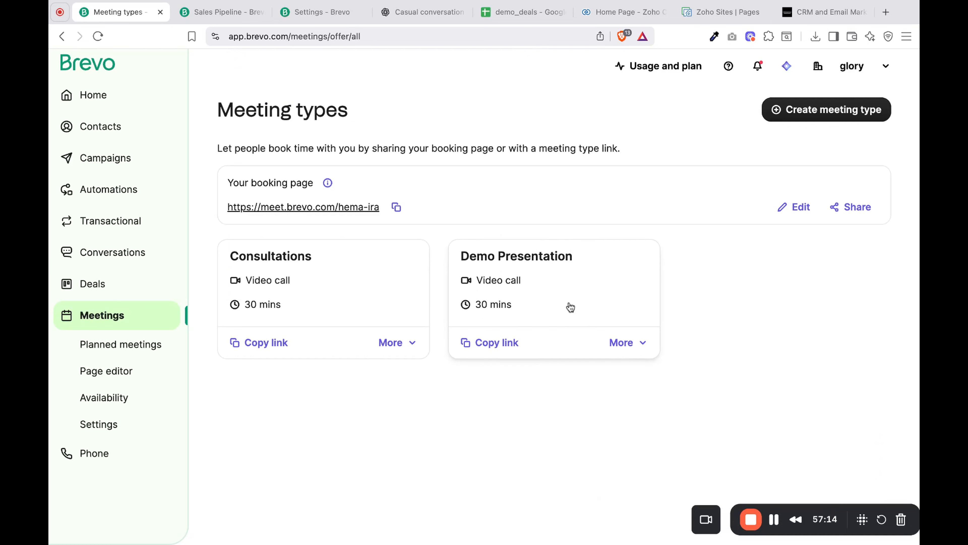
- Copy the Demo Presentation meeting link and open it in a new browser tab
{"action": "left_click", "coordinate": [627, 342]}
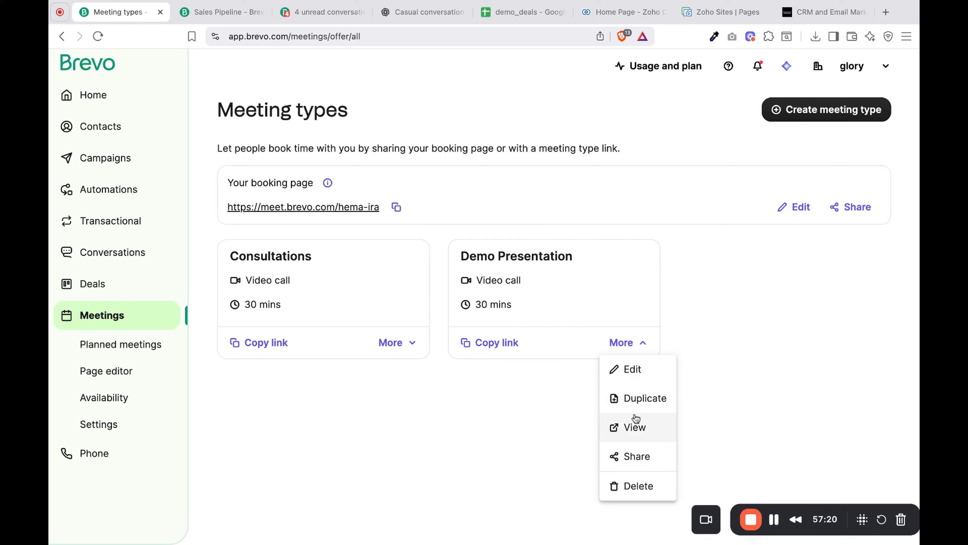
{"action": "left_click", "coordinate": [506, 345]}
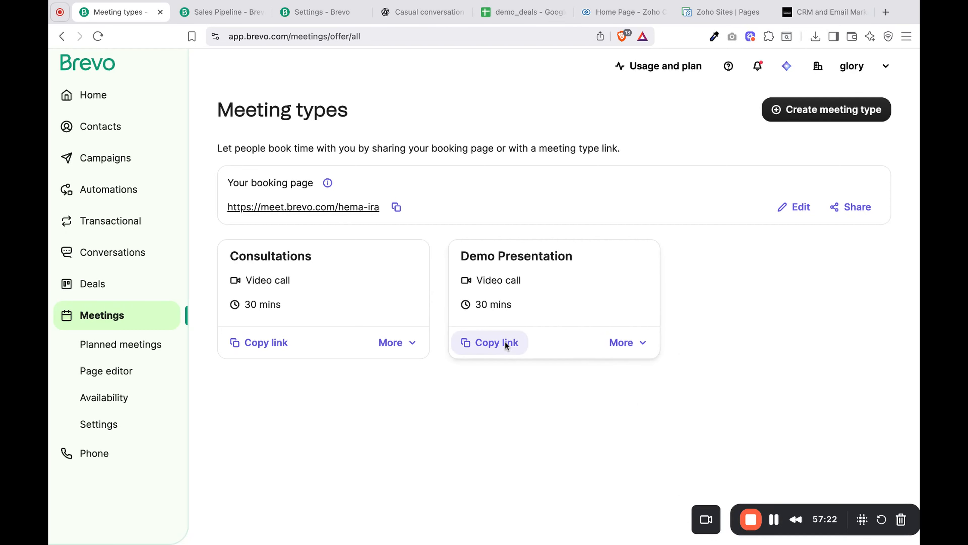
{"action": "left_click", "coordinate": [506, 344]}
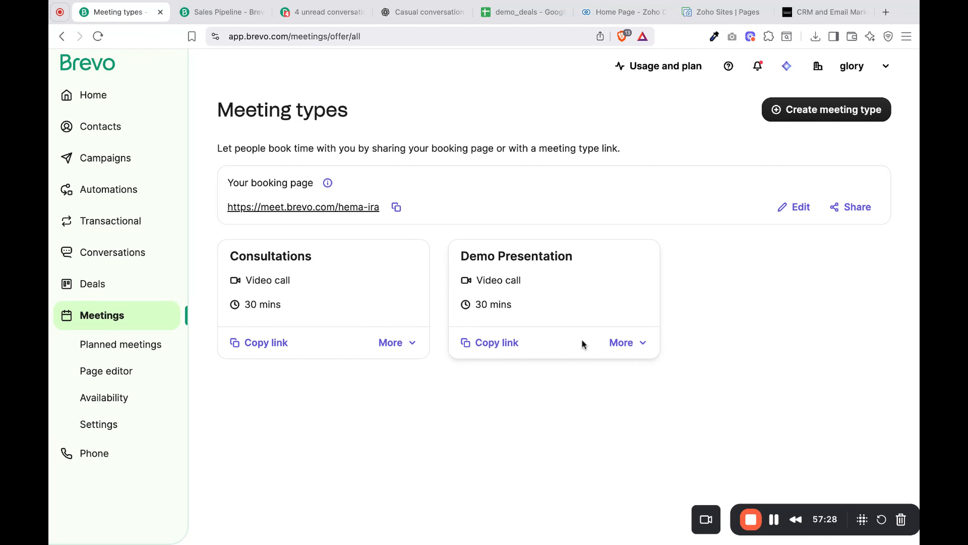
{"action": "left_click", "coordinate": [884, 12]}
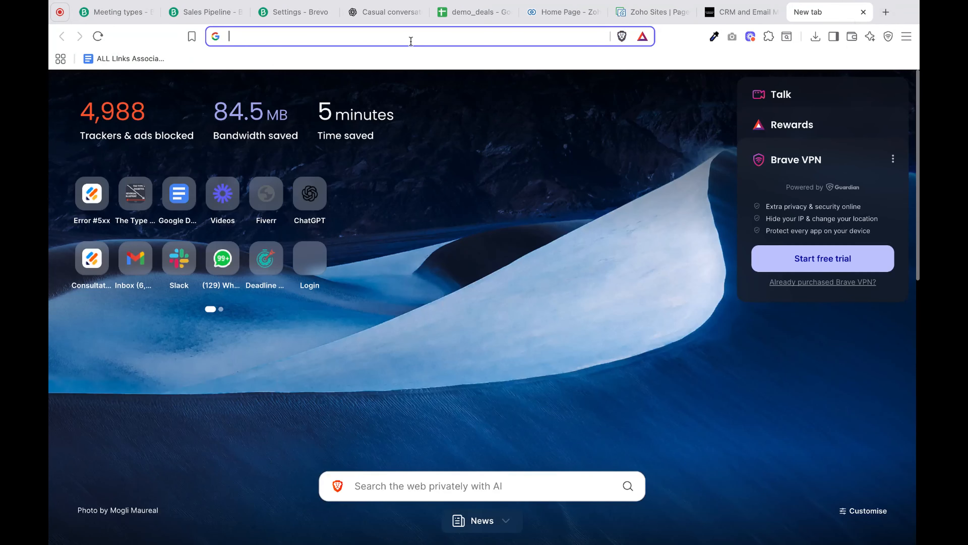
{"action": "type", "text": "https://meet.brevo.com/hema-ira/demo-presentation"}
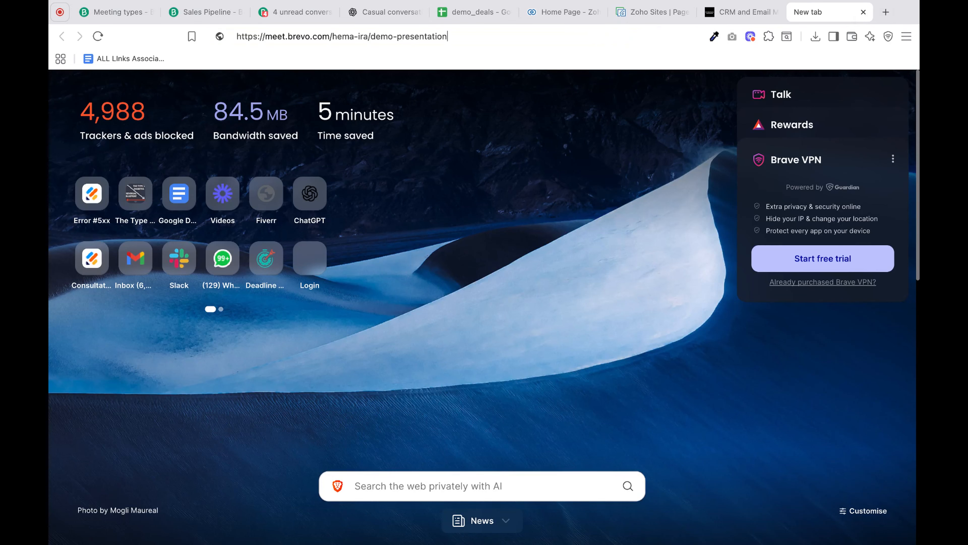
{"action": "key", "text": "Return"}
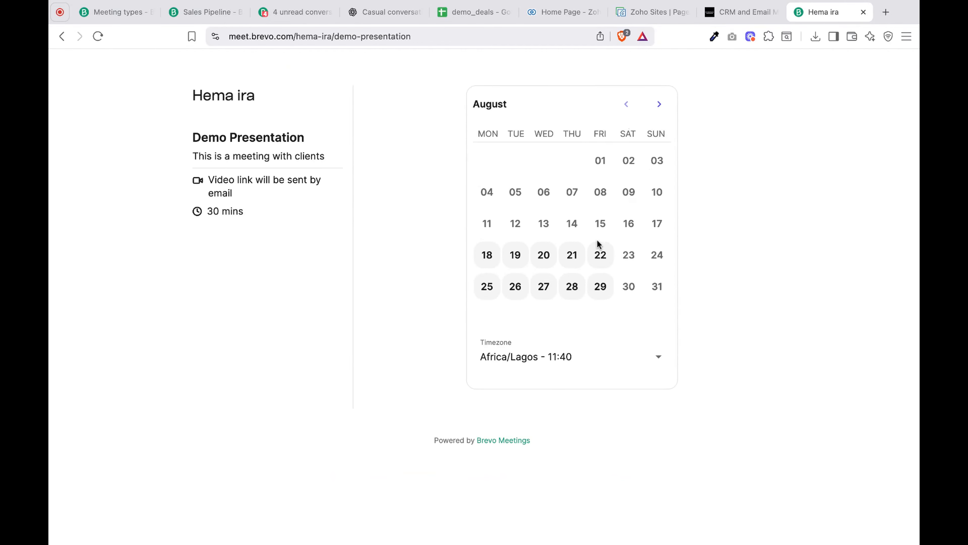
- Choose the 20 August 2025 slot at 10:30 for the Demo Presentation and continue to the participant information
{"action": "left_click", "coordinate": [542, 256]}
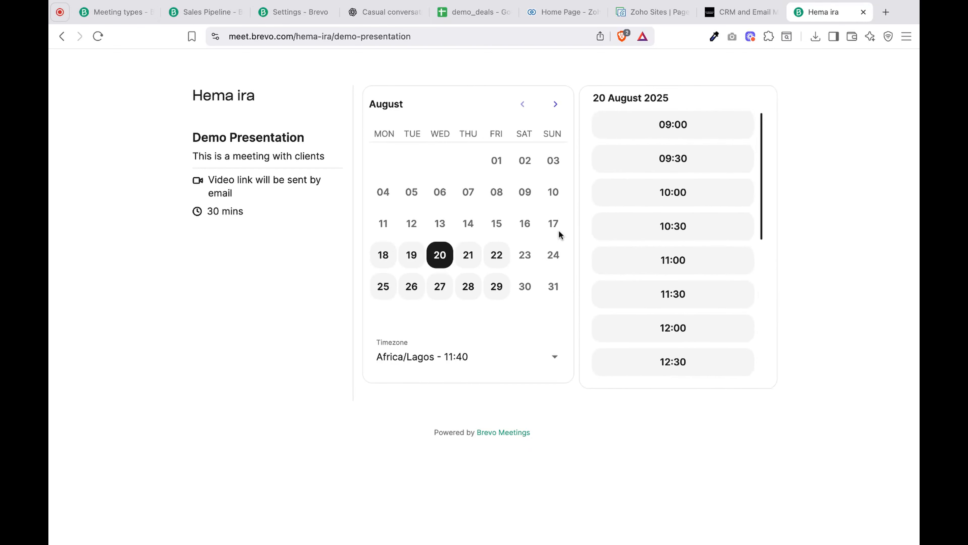
{"action": "left_click", "coordinate": [692, 229]}
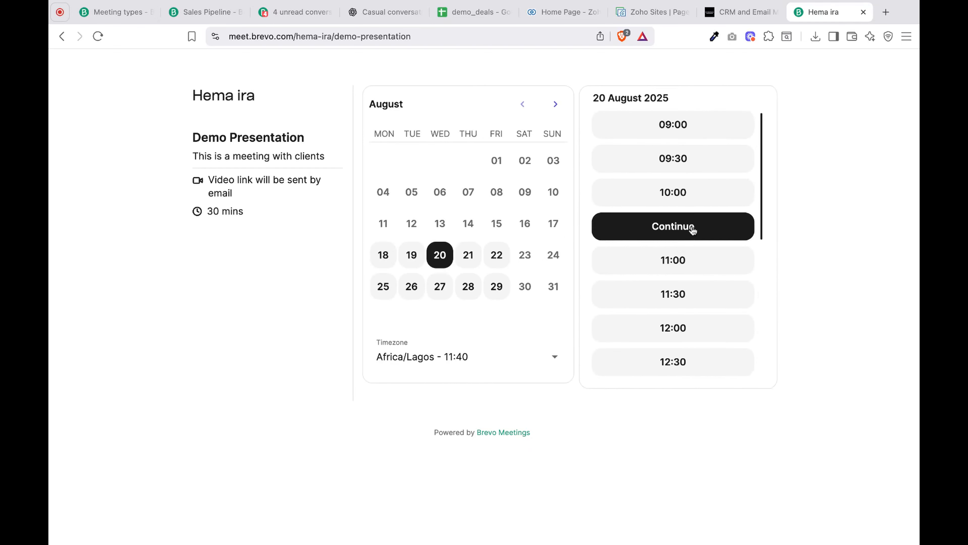
{"action": "left_click", "coordinate": [693, 229]}
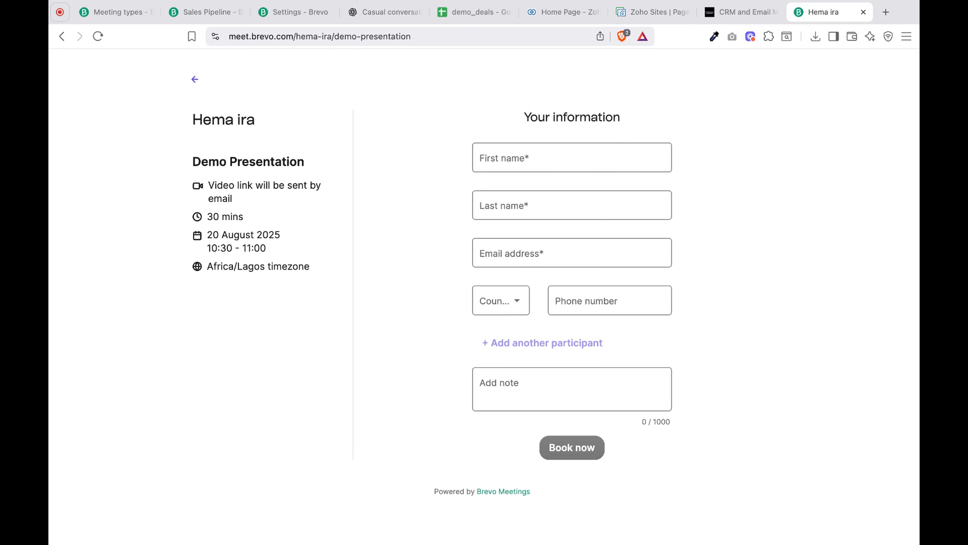
- Fill in the participant's first name, last name and email address in the booking form
{"action": "left_click", "coordinate": [551, 156]}
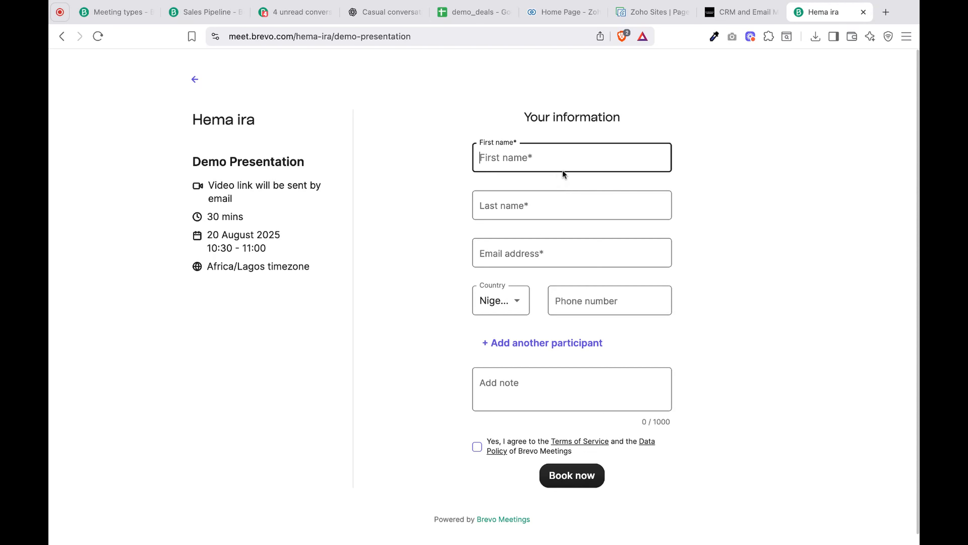
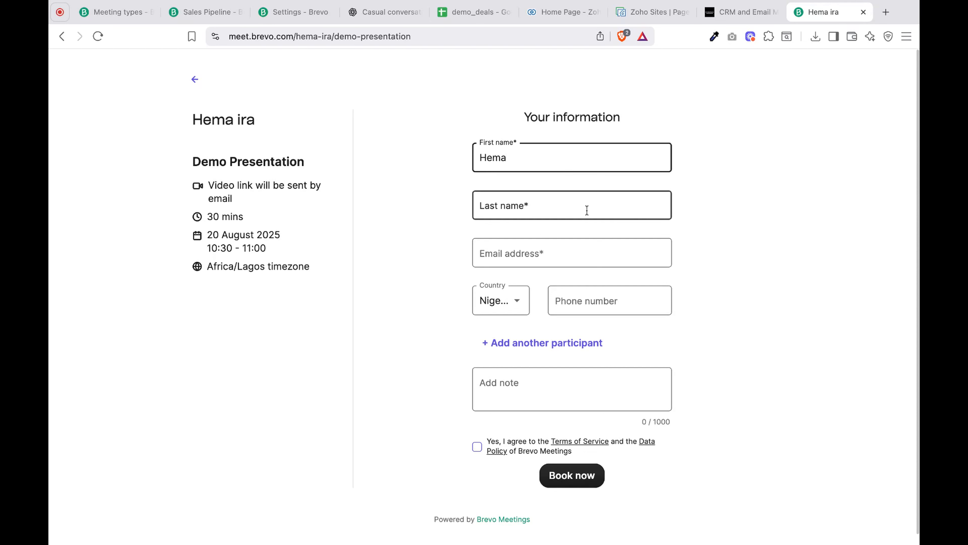
{"action": "left_click", "coordinate": [587, 210]}
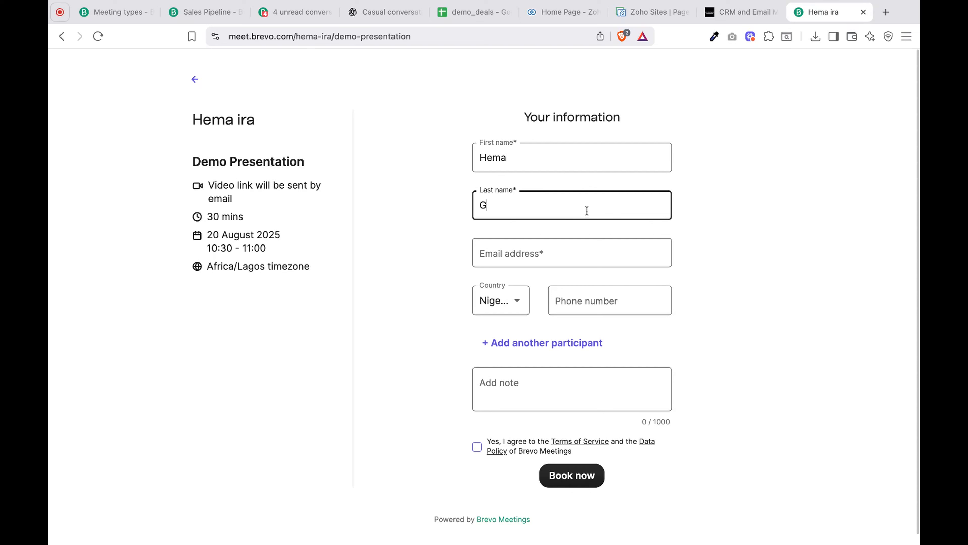
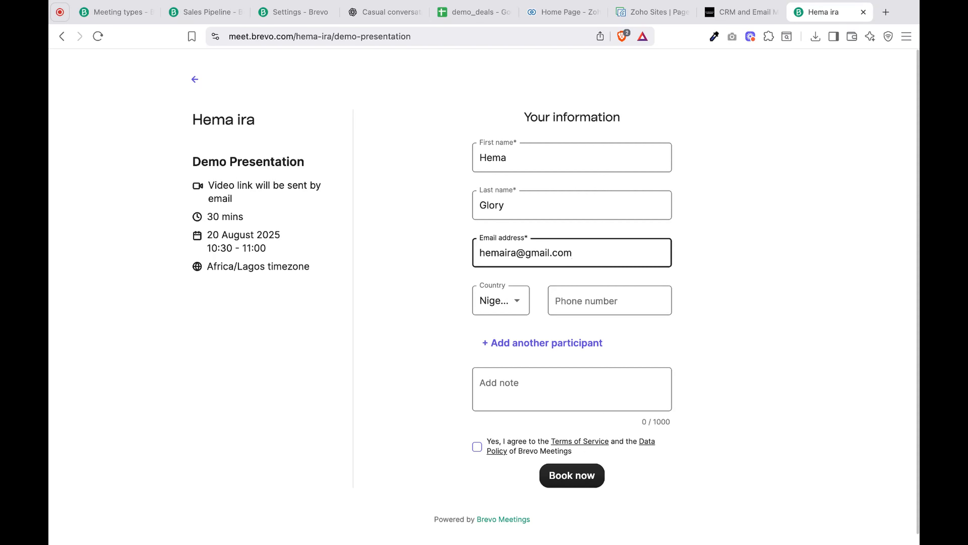
- Choose Nigeria +234 as the phone country in the booking form, leaving the phone number blank
{"action": "left_click", "coordinate": [499, 309]}
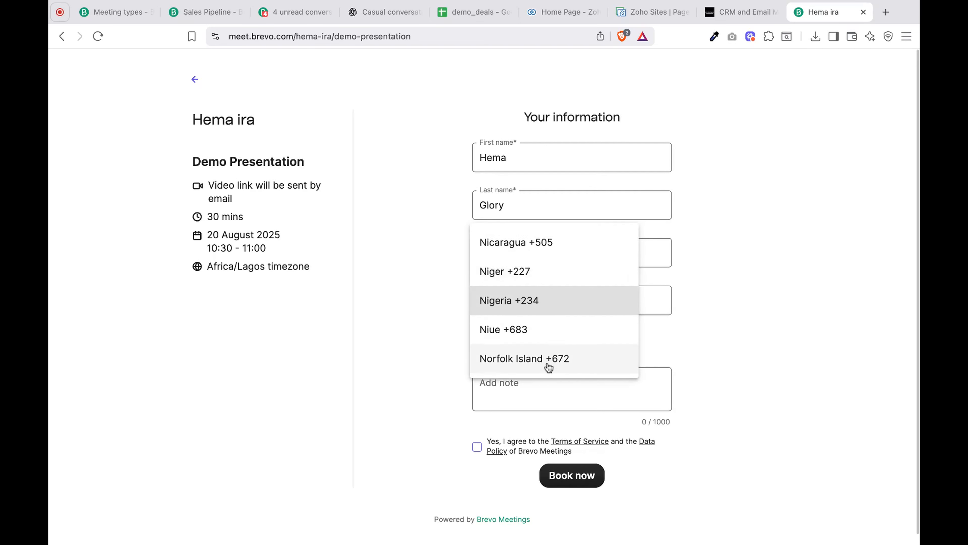
{"action": "scroll", "coordinate": [548, 367], "scroll_direction": "down", "scroll_amount": 4}
{"action": "scroll", "coordinate": [549, 367], "scroll_direction": "up", "scroll_amount": 2}
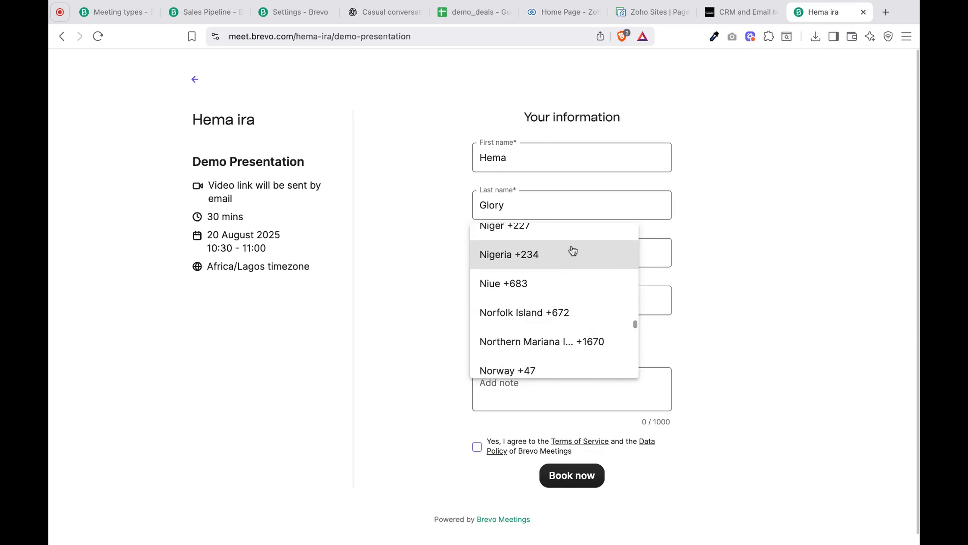
{"action": "left_click", "coordinate": [558, 264]}
{"action": "left_click", "coordinate": [576, 302]}
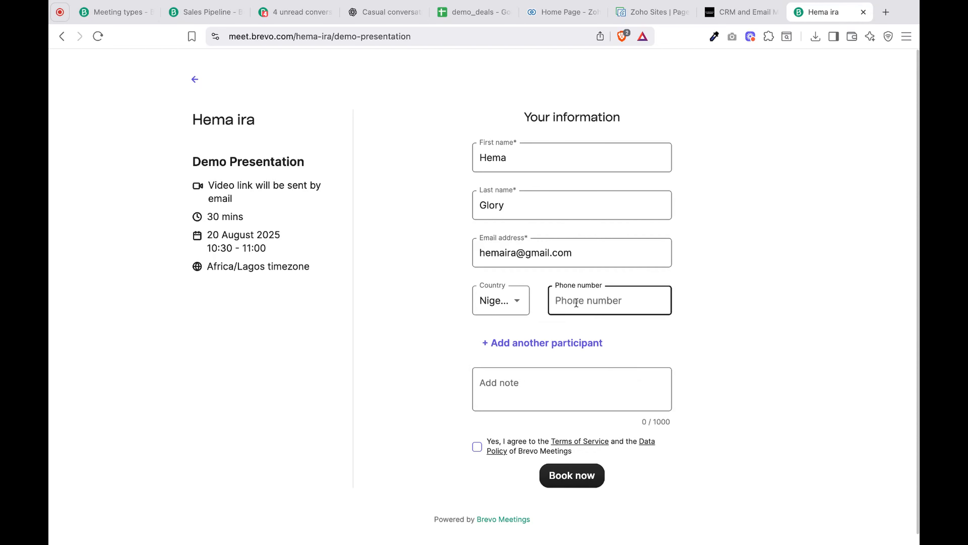
- Leave the note blank, agree to the Terms of Service and Data Policy, and book the meeting
{"action": "left_click", "coordinate": [569, 379]}
{"action": "scroll", "coordinate": [568, 376], "scroll_direction": "down", "scroll_amount": 1}
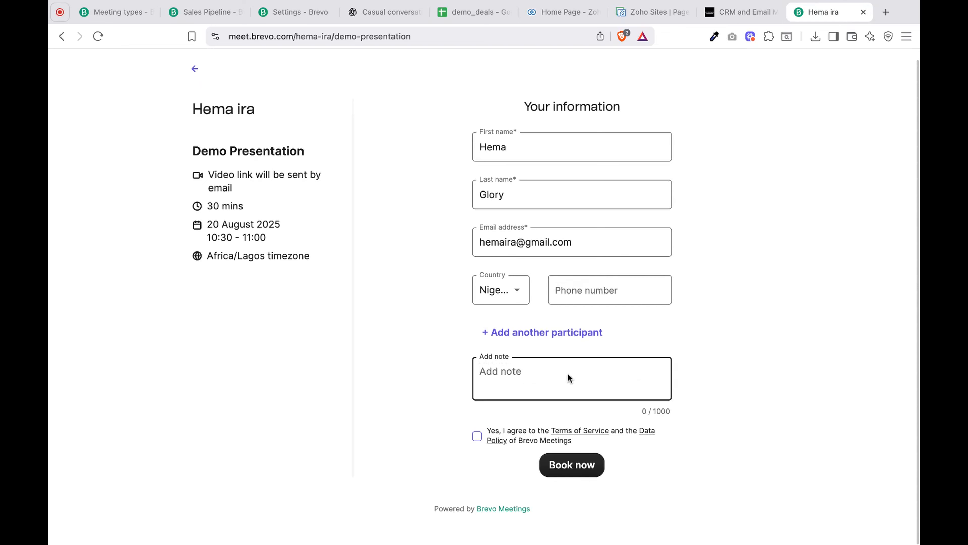
{"action": "left_click", "coordinate": [477, 436]}
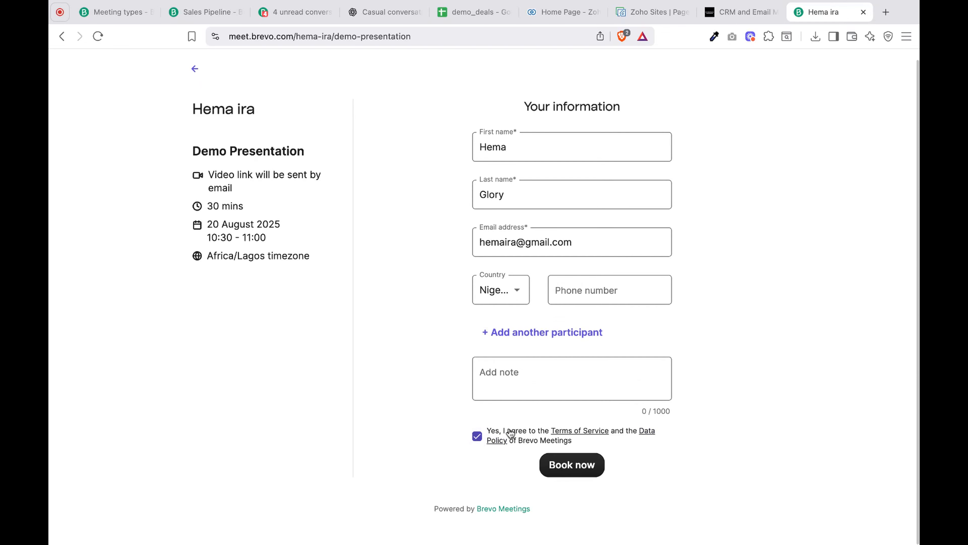
{"action": "left_click", "coordinate": [582, 469]}
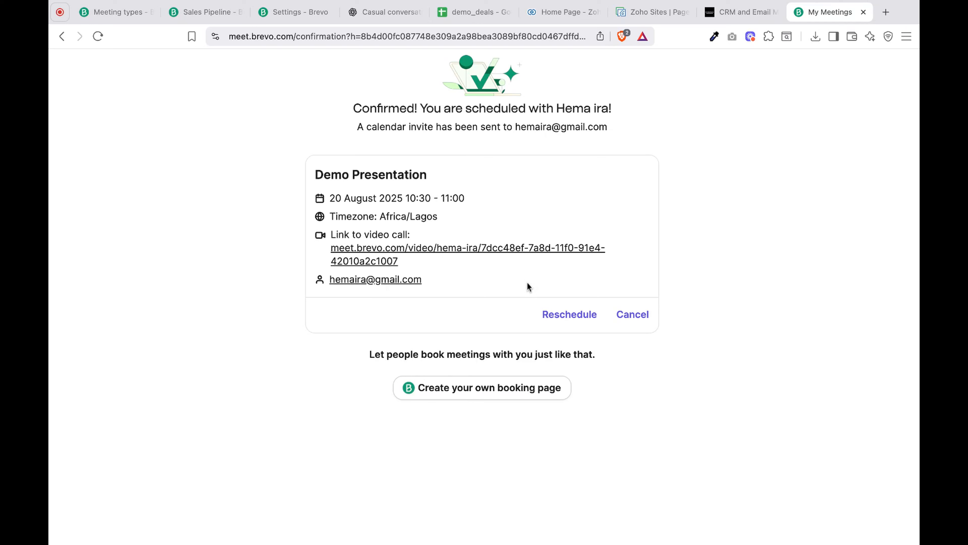
- View the rescheduling calendar for the confirmed Demo Presentation booking and close it without changing the date
{"action": "left_click", "coordinate": [569, 320]}
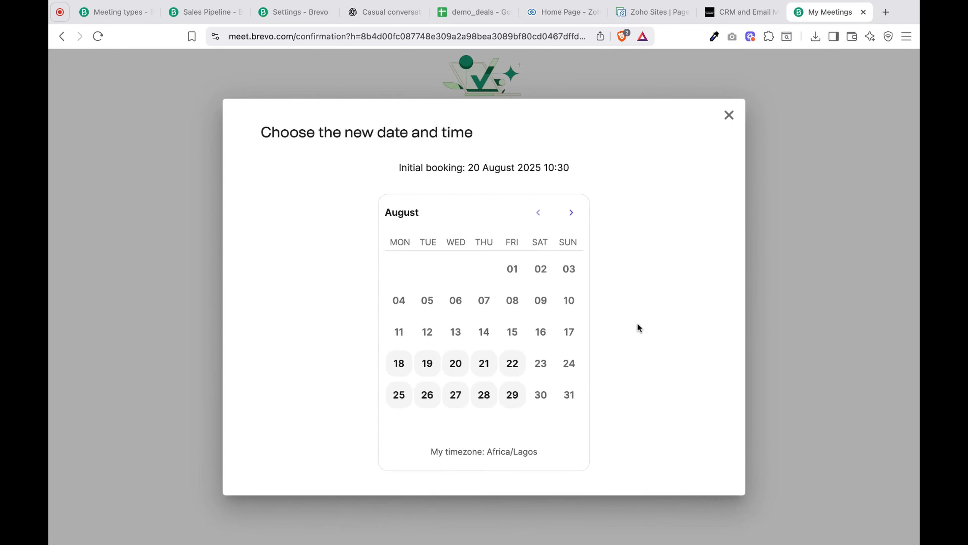
{"action": "left_click", "coordinate": [729, 115]}
- Return to the reloaded Brevo meetings area and review the upcoming, past and canceled planned meetings
{"action": "left_click", "coordinate": [109, 14]}
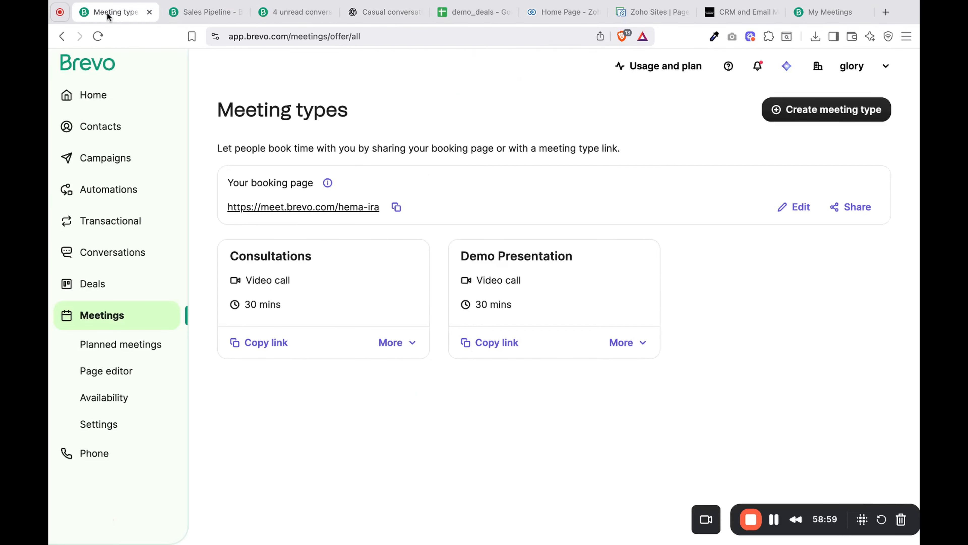
{"action": "left_click", "coordinate": [97, 37]}
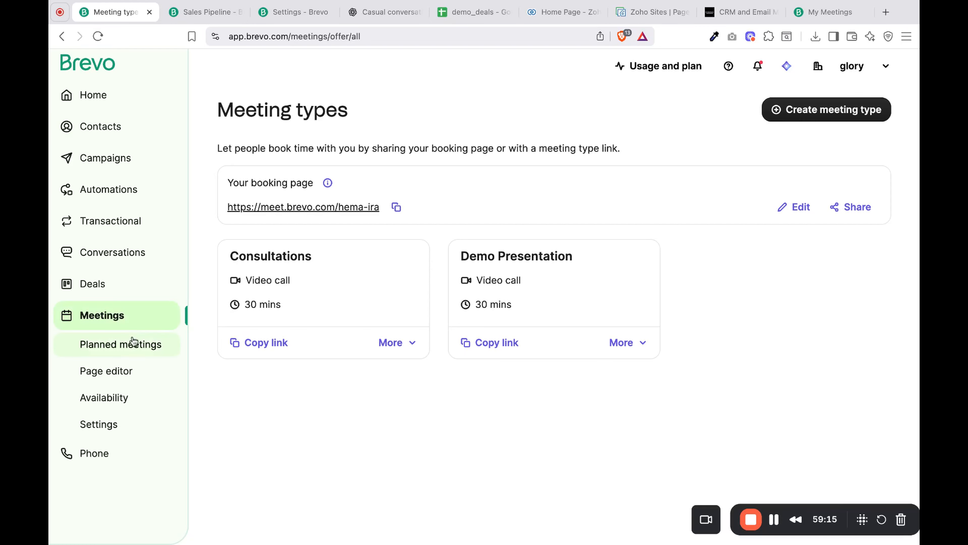
{"action": "left_click", "coordinate": [132, 345]}
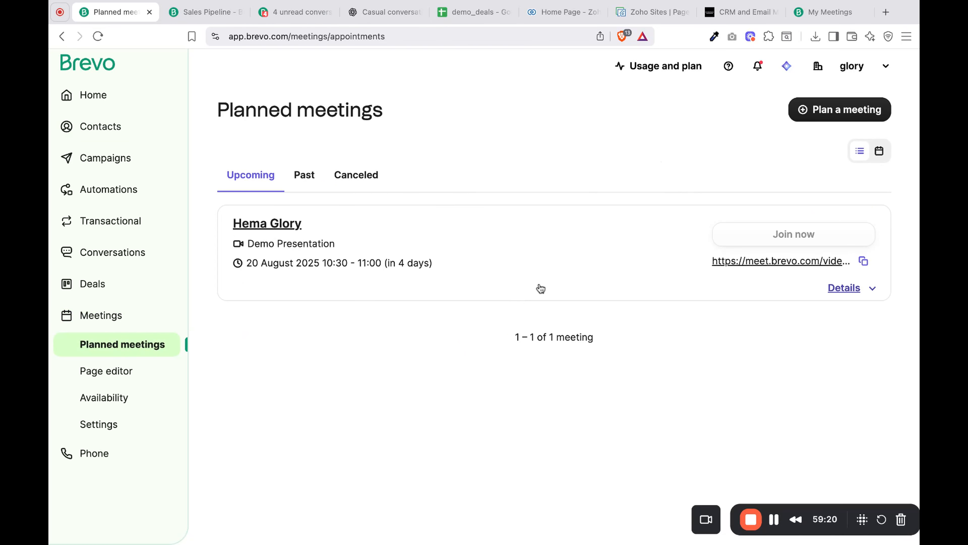
{"action": "left_click", "coordinate": [316, 182]}
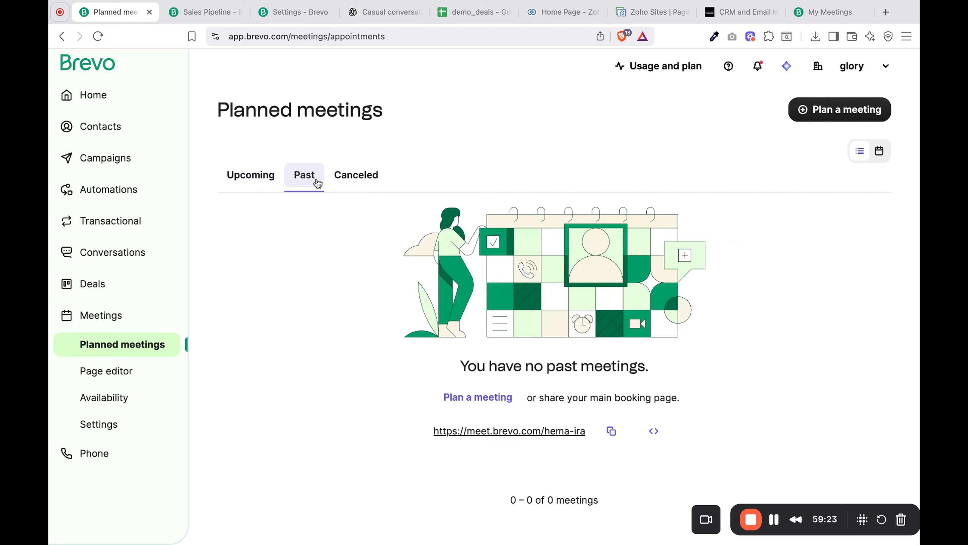
{"action": "left_click", "coordinate": [357, 187]}
{"action": "left_click", "coordinate": [269, 189]}
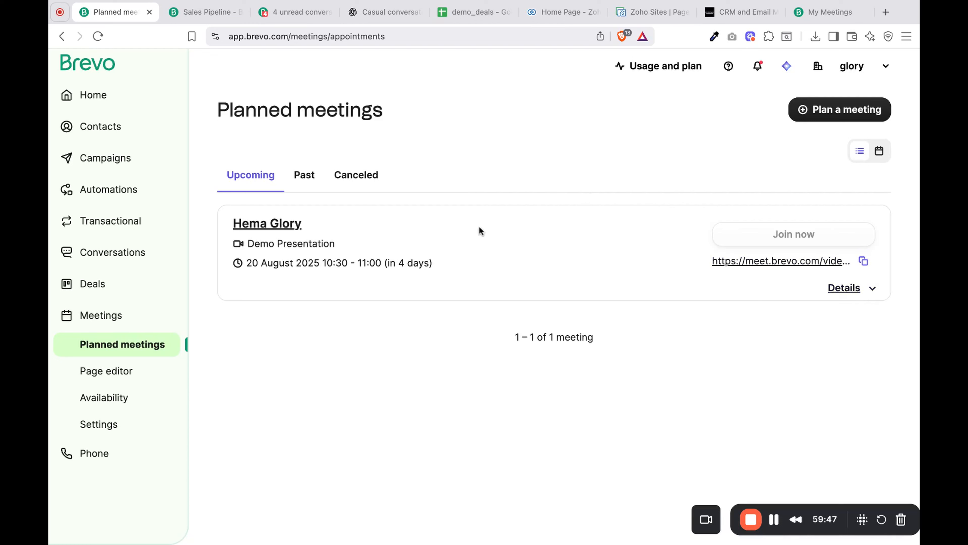
{"action": "left_click", "coordinate": [306, 186]}
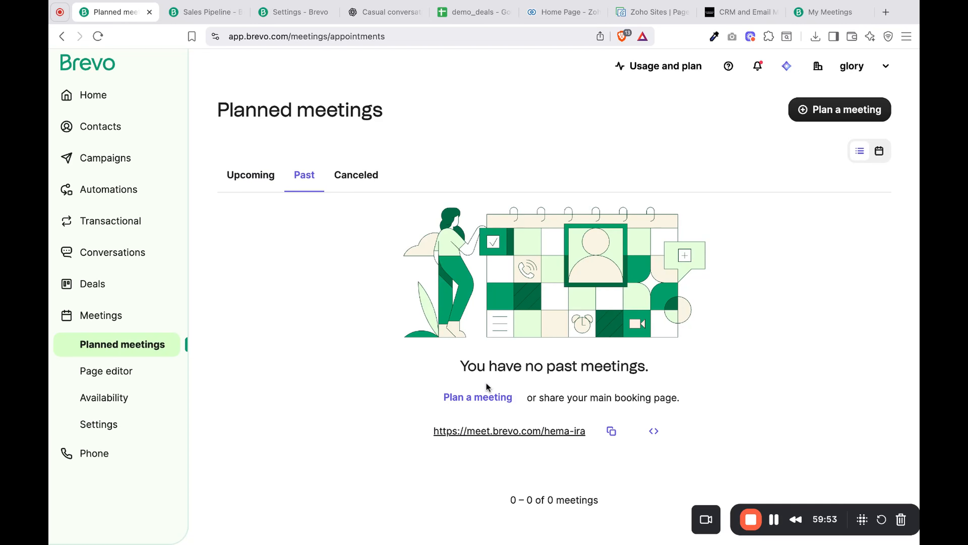
{"action": "left_click", "coordinate": [356, 179]}
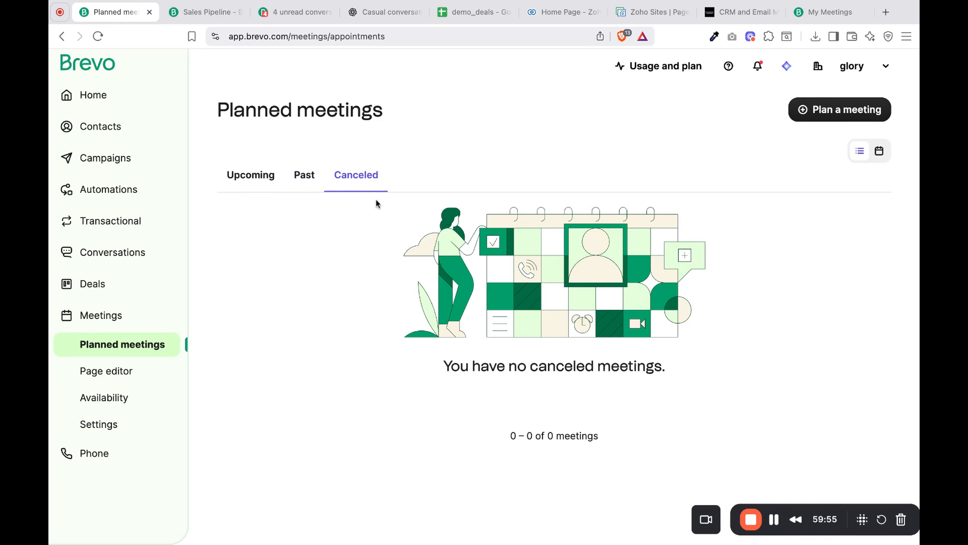
- Turn on Remove Brevo branding in the booking page editor and check the booking confirmation page for branding
{"action": "left_click", "coordinate": [114, 373]}
{"action": "scroll", "coordinate": [333, 176], "scroll_direction": "down", "scroll_amount": 5}
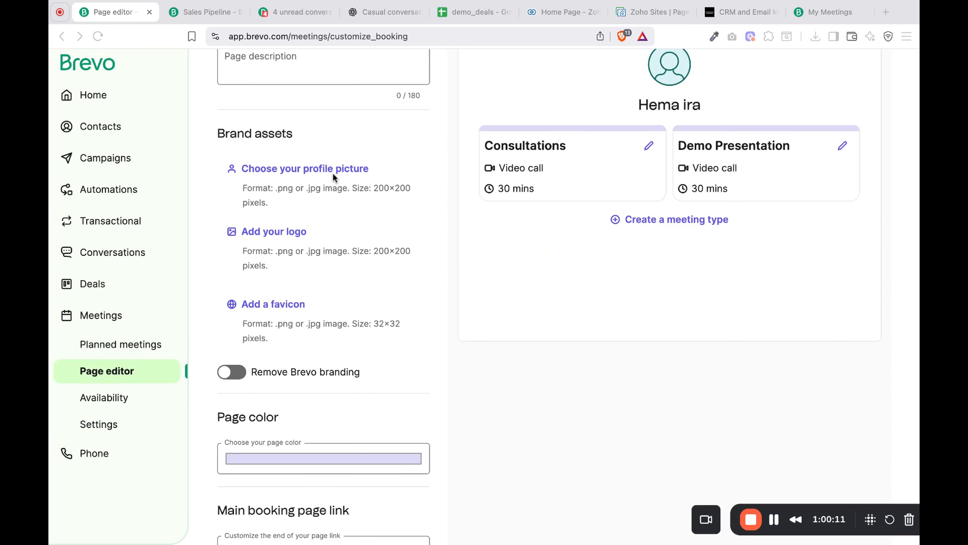
{"action": "left_click", "coordinate": [282, 239]}
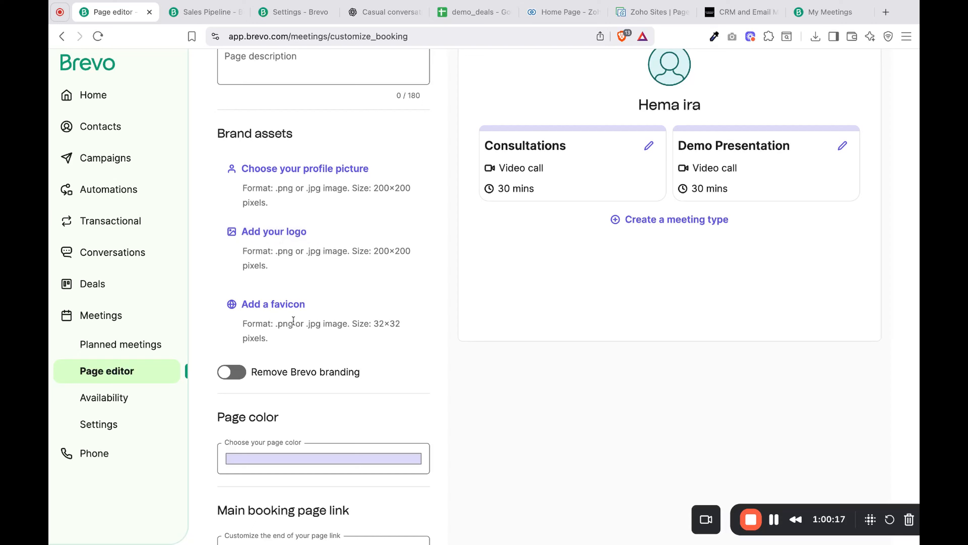
{"action": "left_click", "coordinate": [249, 376]}
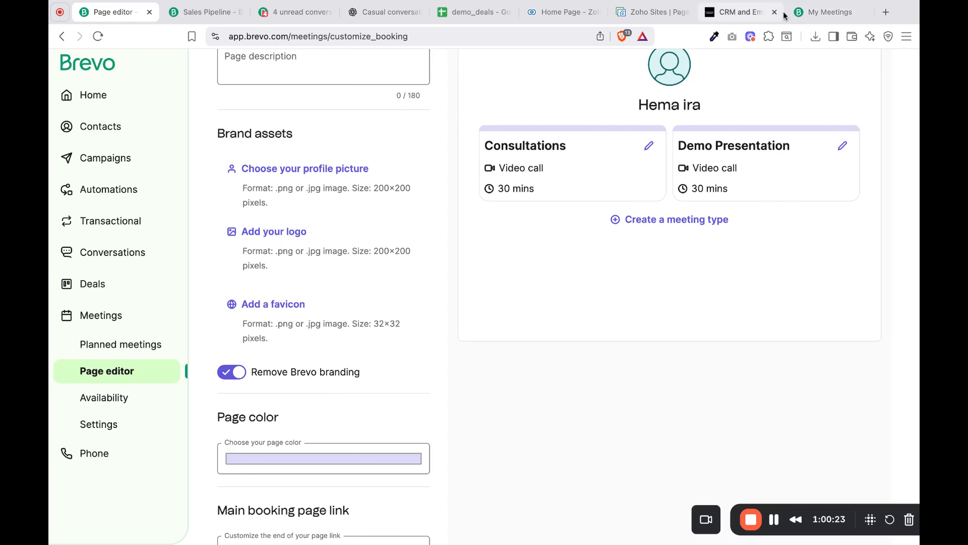
{"action": "left_click", "coordinate": [812, 14]}
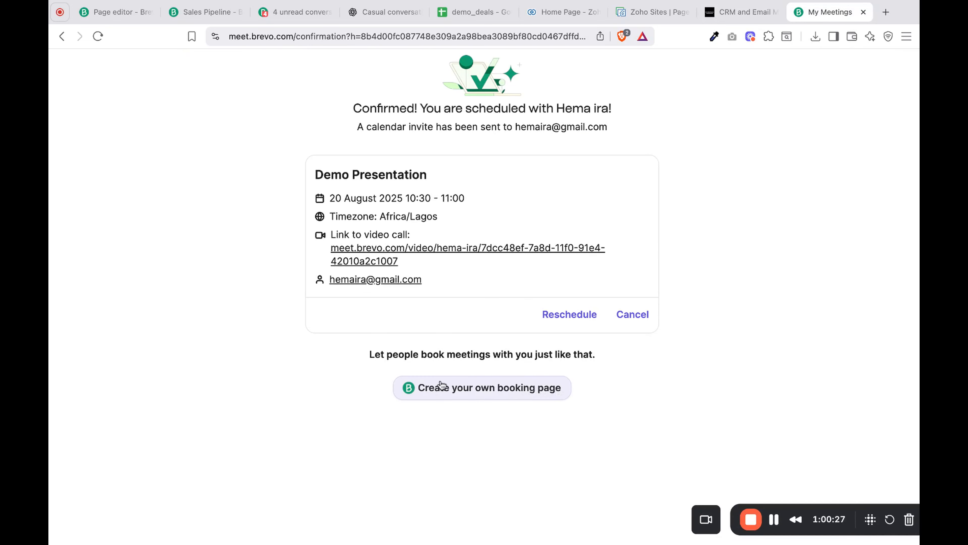
{"action": "left_click", "coordinate": [116, 16]}
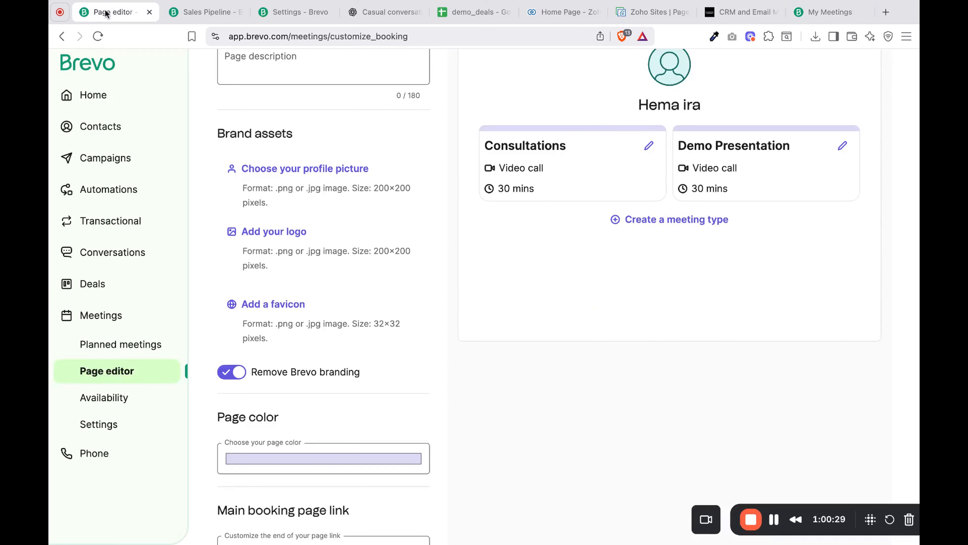
- Change the booking page color to dark blue, keep the main page link as is, and save the booking page
{"action": "scroll", "coordinate": [312, 399], "scroll_direction": "down", "scroll_amount": 3}
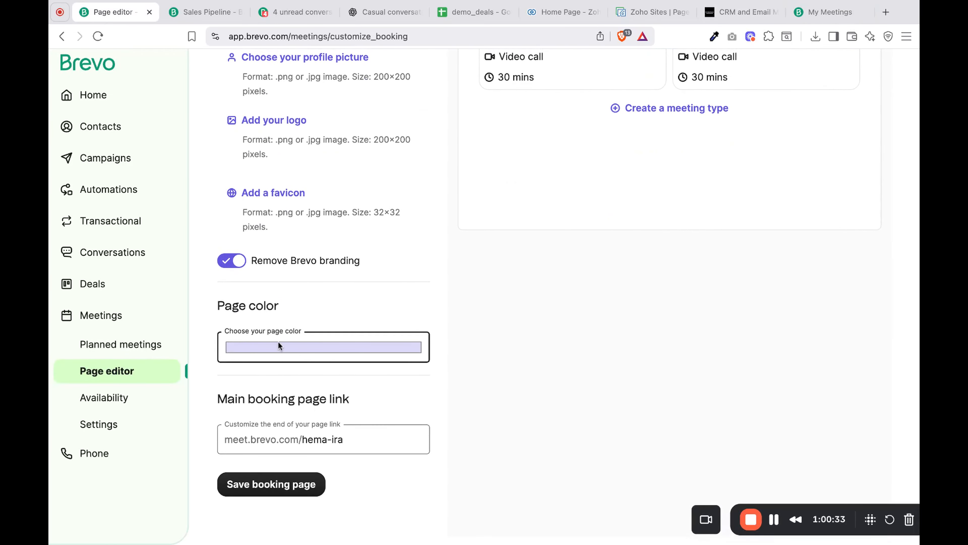
{"action": "left_click", "coordinate": [309, 357]}
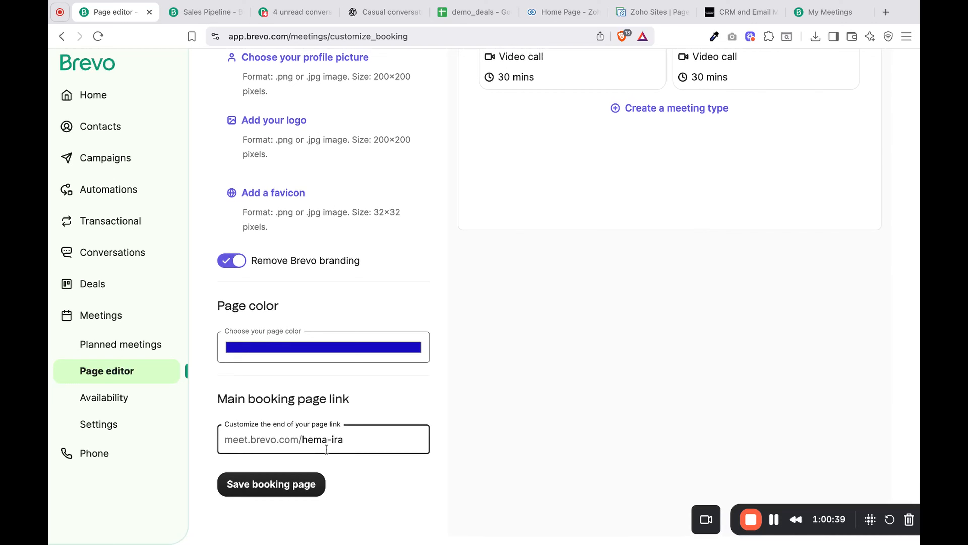
{"action": "left_click", "coordinate": [362, 442]}
{"action": "left_click", "coordinate": [291, 492]}
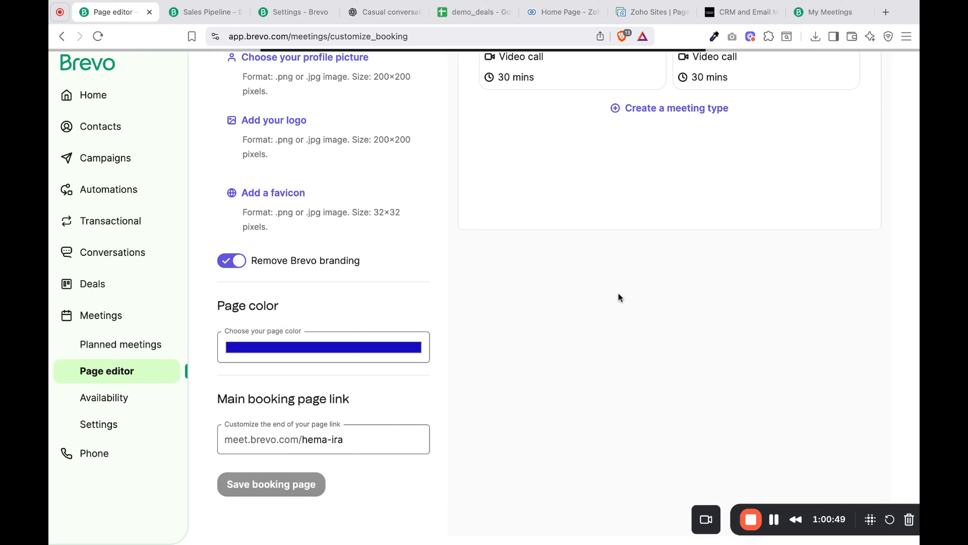
- Delete the Monday and Wednesday entries from the default date availability for meetings
{"action": "scroll", "coordinate": [618, 294], "scroll_direction": "up", "scroll_amount": 6}
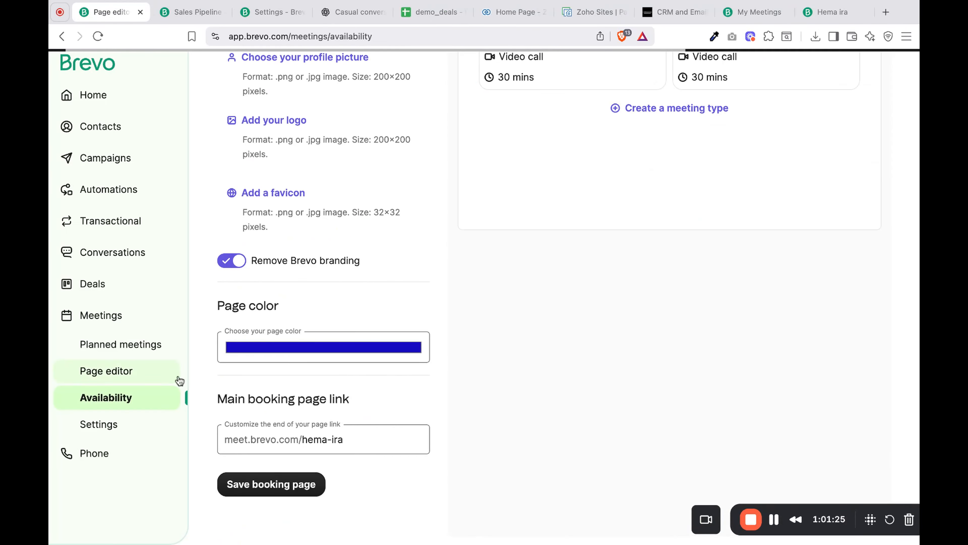
{"action": "scroll", "coordinate": [310, 341], "scroll_direction": "down", "scroll_amount": 3}
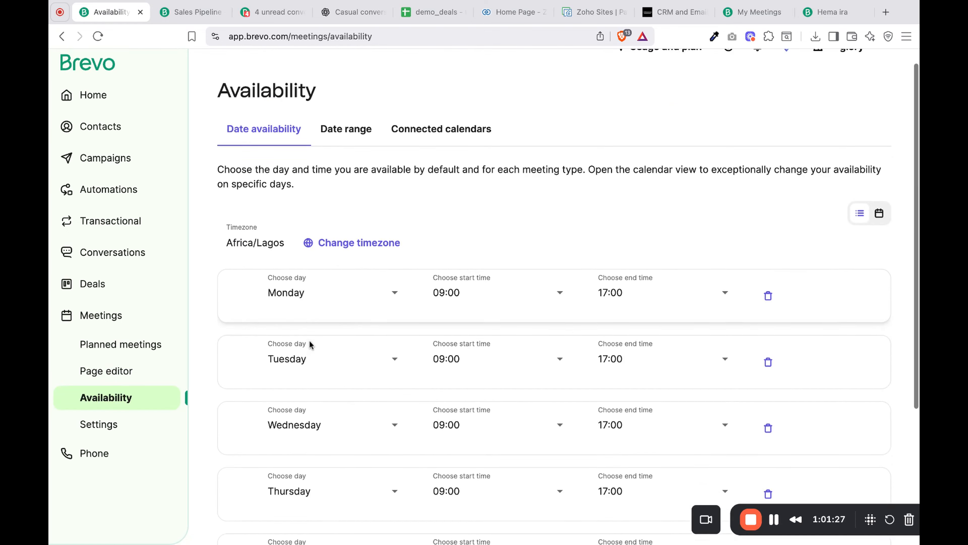
{"action": "scroll", "coordinate": [309, 340], "scroll_direction": "up", "scroll_amount": 5}
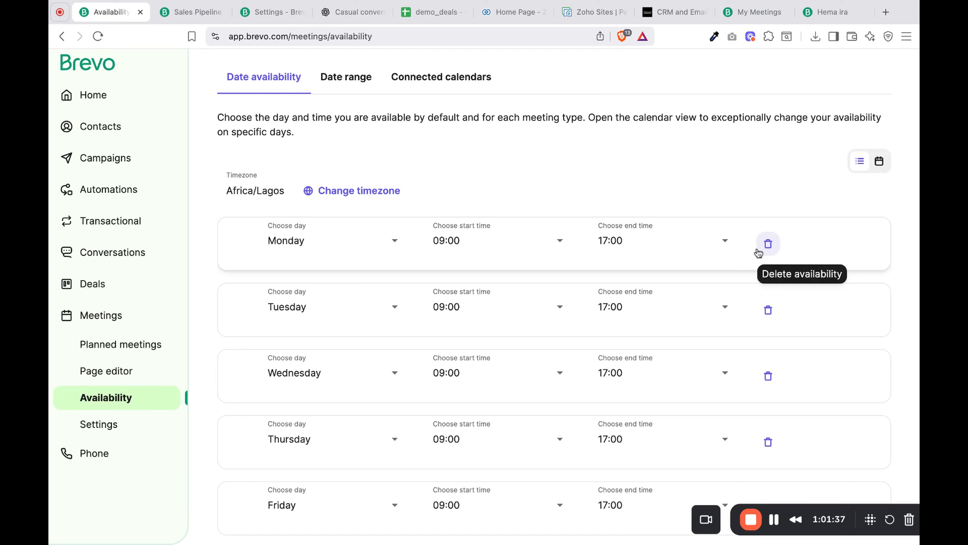
{"action": "left_click", "coordinate": [768, 246]}
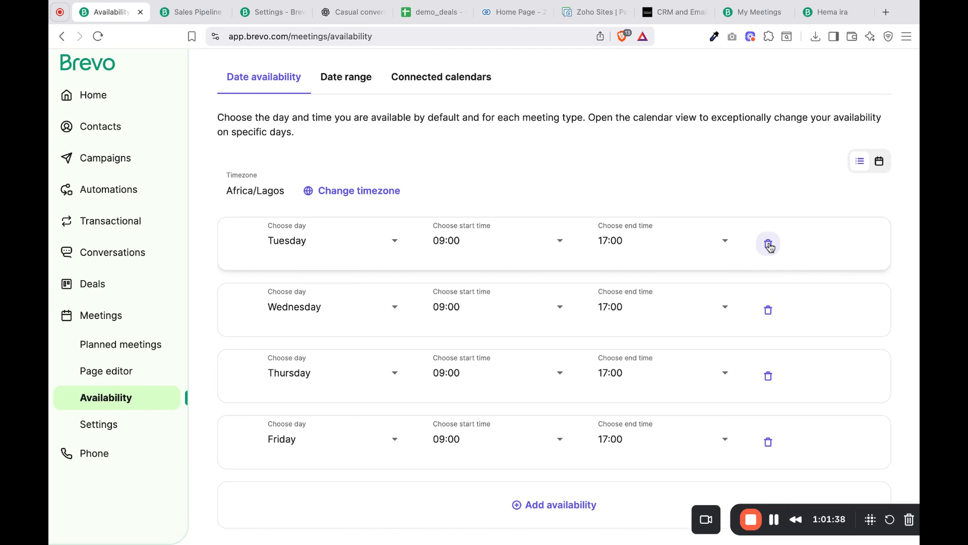
{"action": "left_click", "coordinate": [768, 315]}
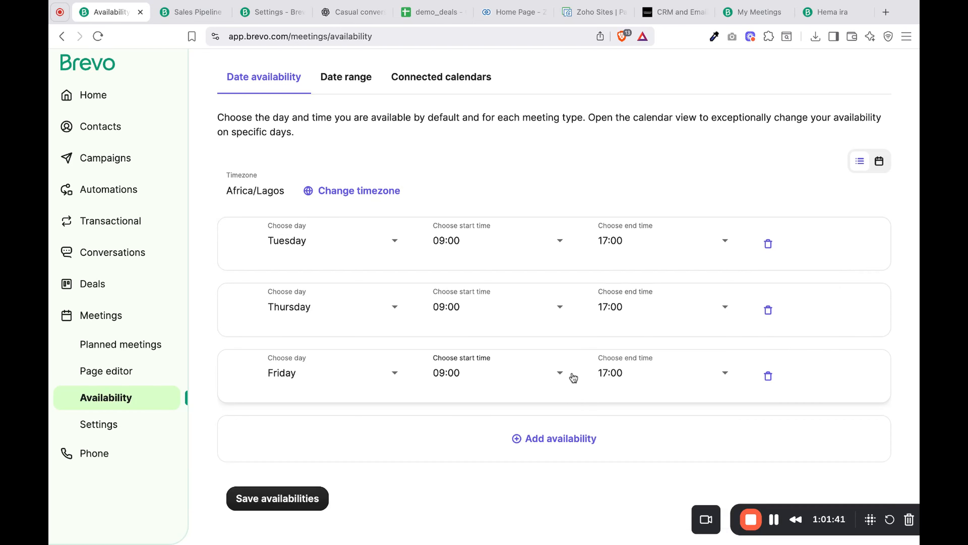
- Add a Saturday availability from 08:30 to 16:00 to the default date availability and delete that entry again
{"action": "left_click", "coordinate": [567, 441]}
{"action": "scroll", "coordinate": [567, 445], "scroll_direction": "down", "scroll_amount": 3}
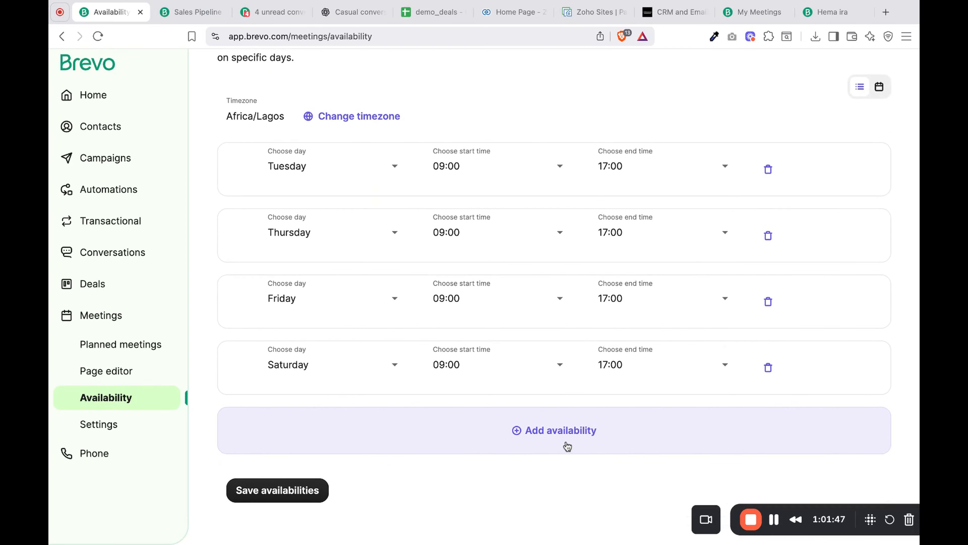
{"action": "left_click", "coordinate": [375, 370]}
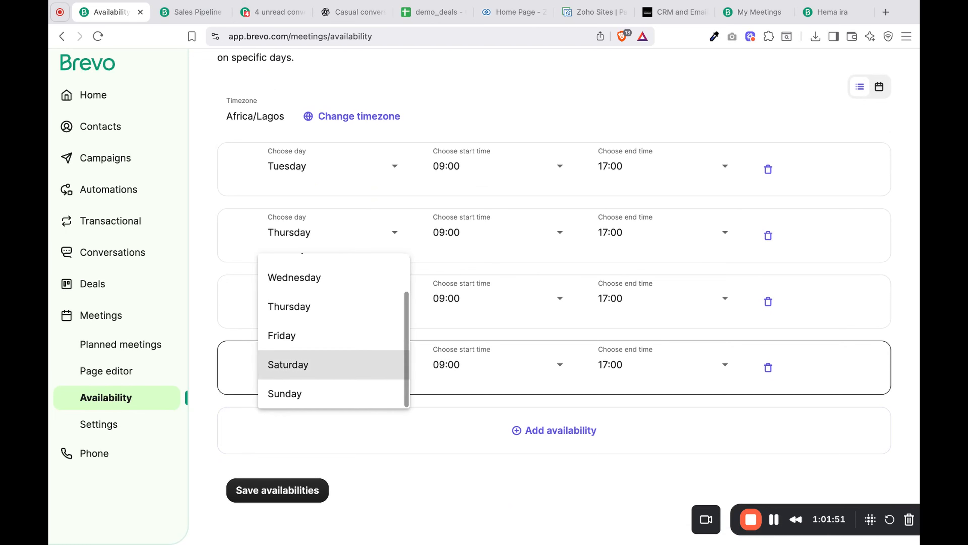
{"action": "left_click", "coordinate": [381, 363]}
{"action": "left_click", "coordinate": [465, 367]}
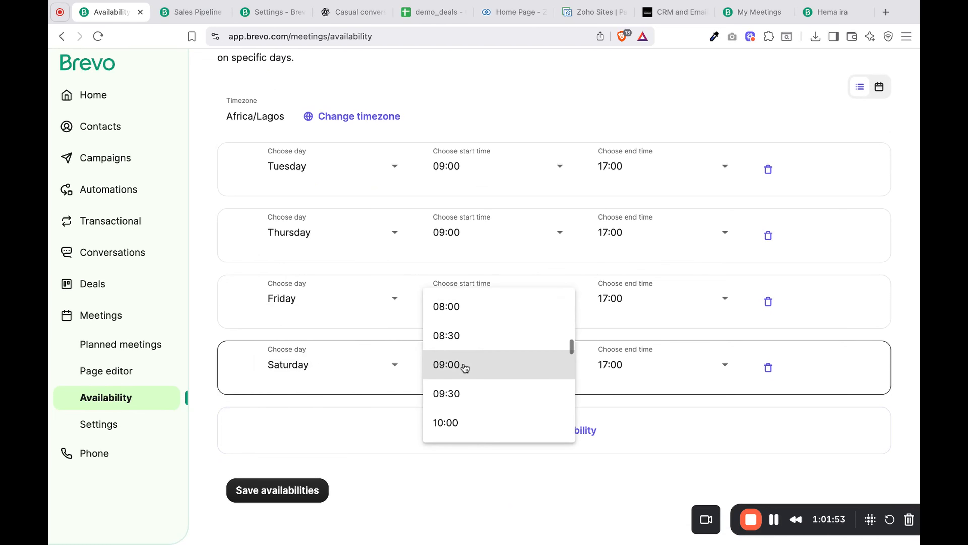
{"action": "left_click", "coordinate": [466, 336]}
{"action": "left_click", "coordinate": [630, 376]}
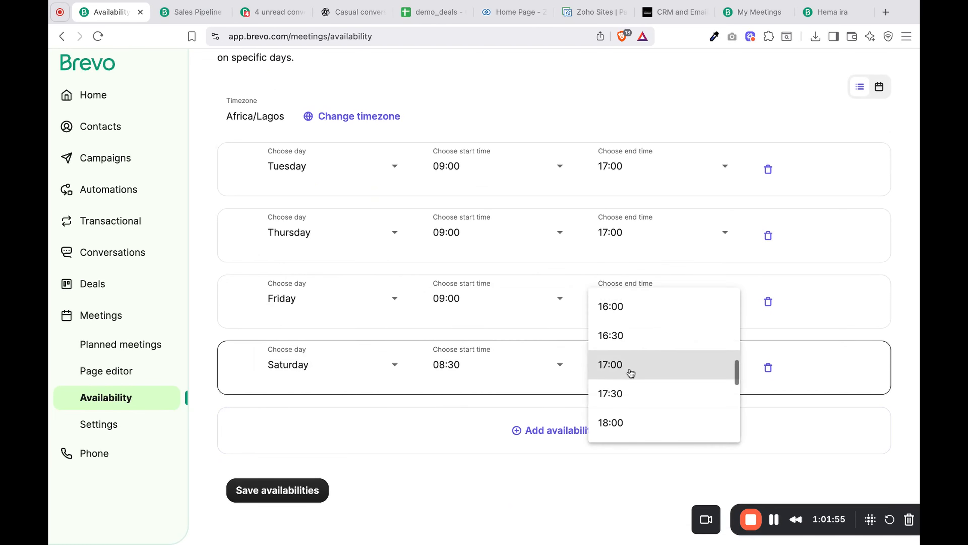
{"action": "left_click", "coordinate": [635, 316]}
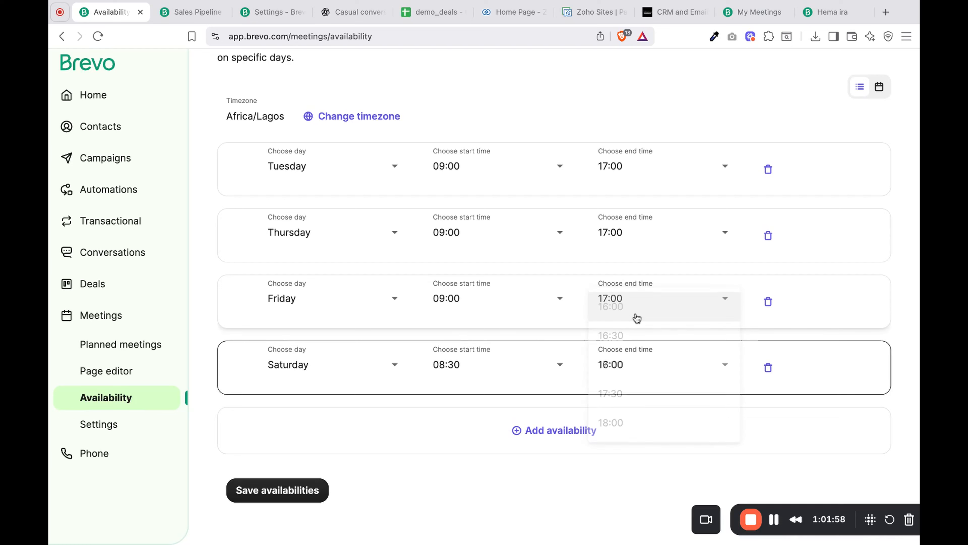
{"action": "left_click", "coordinate": [768, 367]}
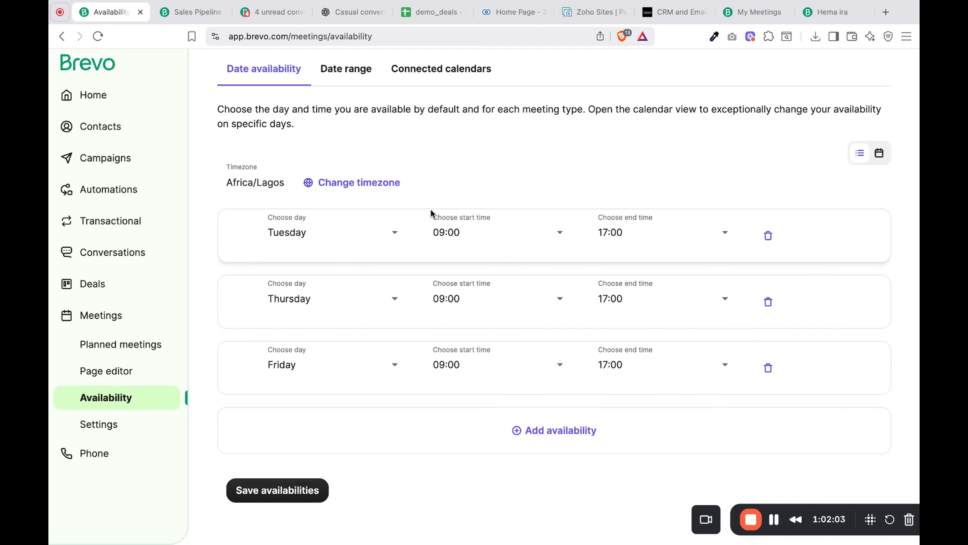
- Save the default date availabilities and check the start date options of the booking date range, keeping Now
{"action": "left_click", "coordinate": [297, 495]}
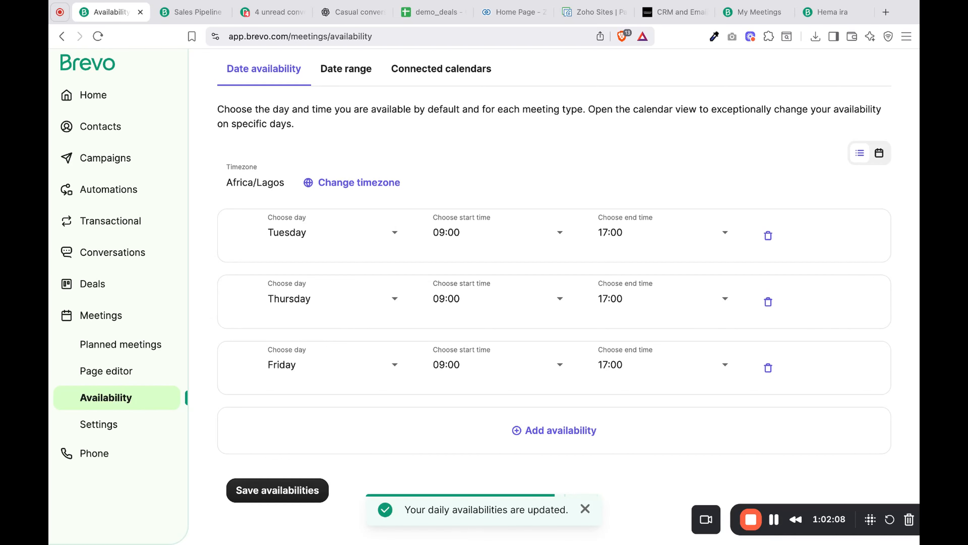
{"action": "left_click", "coordinate": [336, 71]}
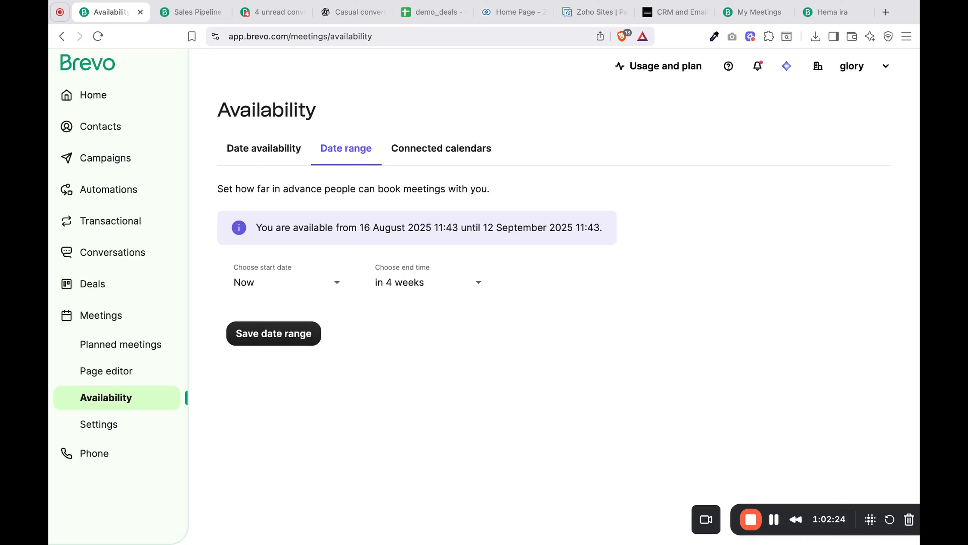
{"action": "left_click", "coordinate": [291, 288]}
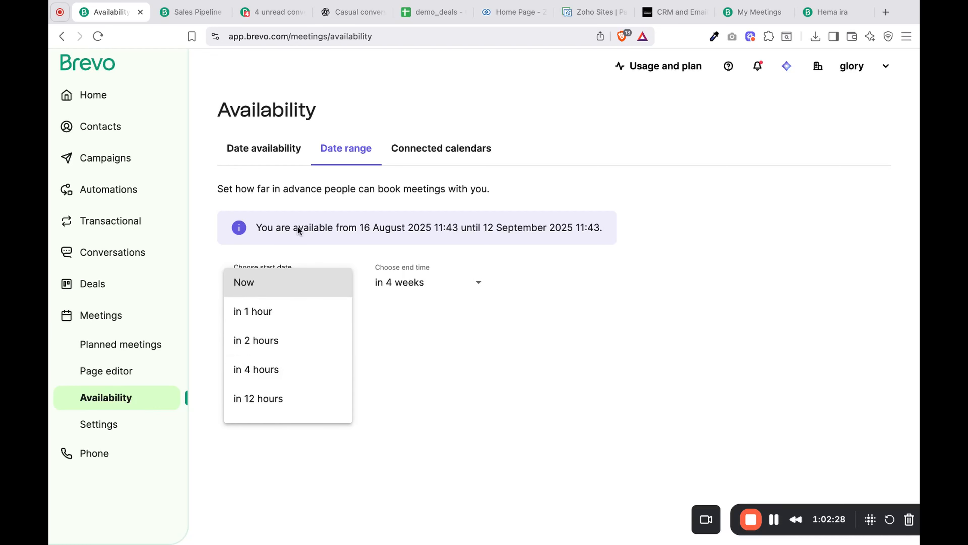
{"action": "left_click", "coordinate": [448, 354]}
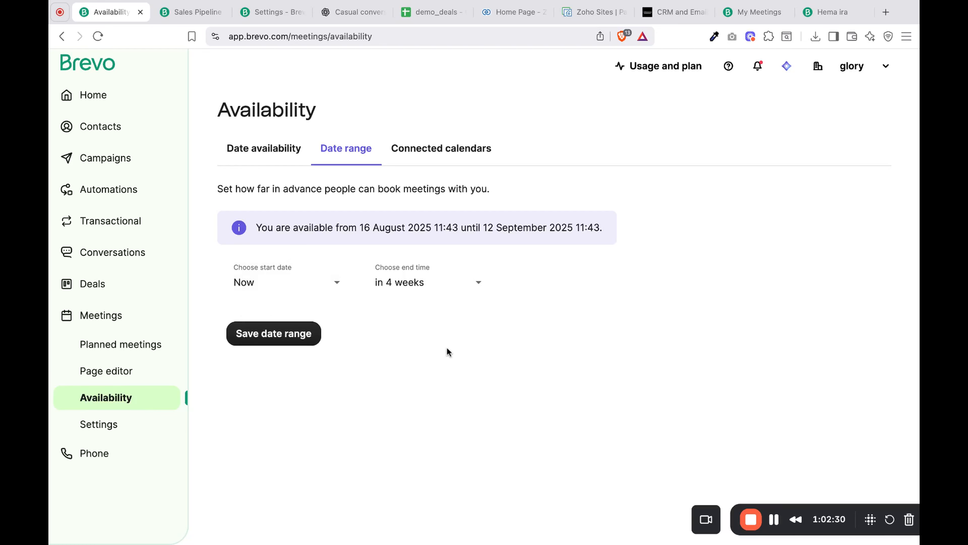
- Set the booking date range to end in 3 months, save it, and view the connected calendars options
{"action": "left_click", "coordinate": [457, 287]}
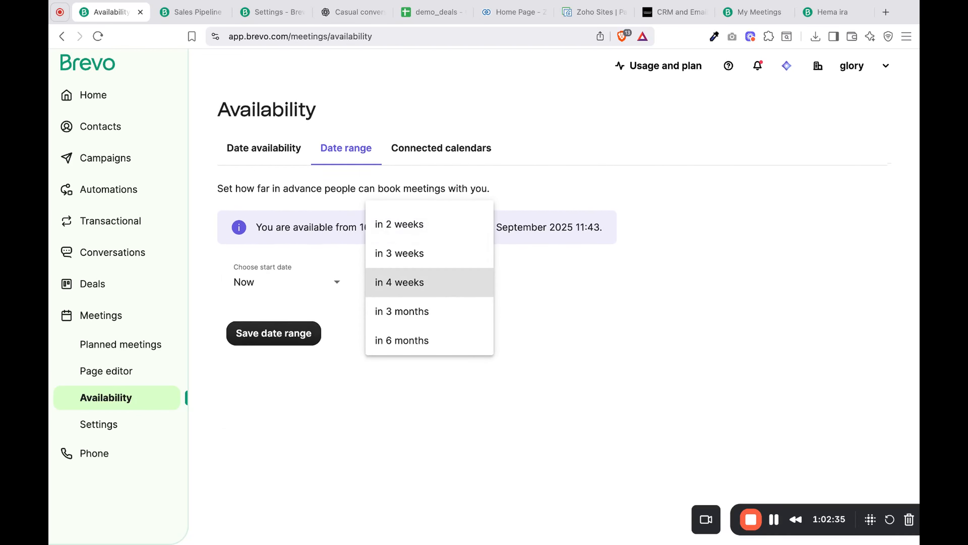
{"action": "left_click", "coordinate": [428, 351]}
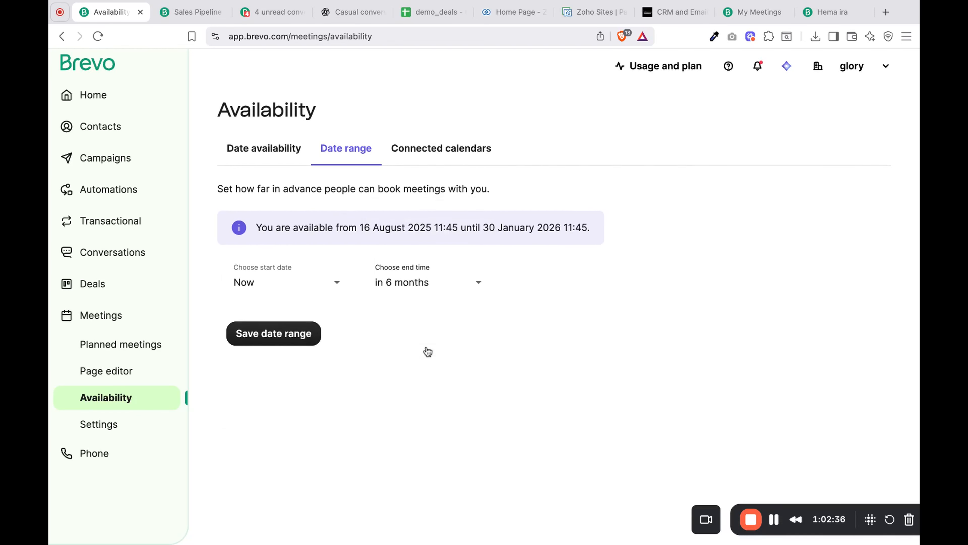
{"action": "left_click", "coordinate": [445, 287]}
{"action": "left_click", "coordinate": [441, 260]}
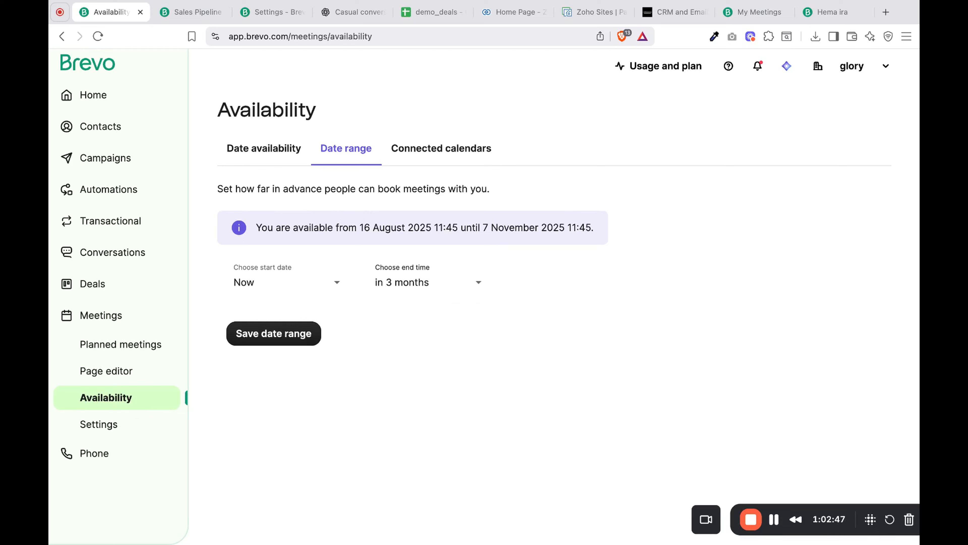
{"action": "left_click", "coordinate": [295, 338]}
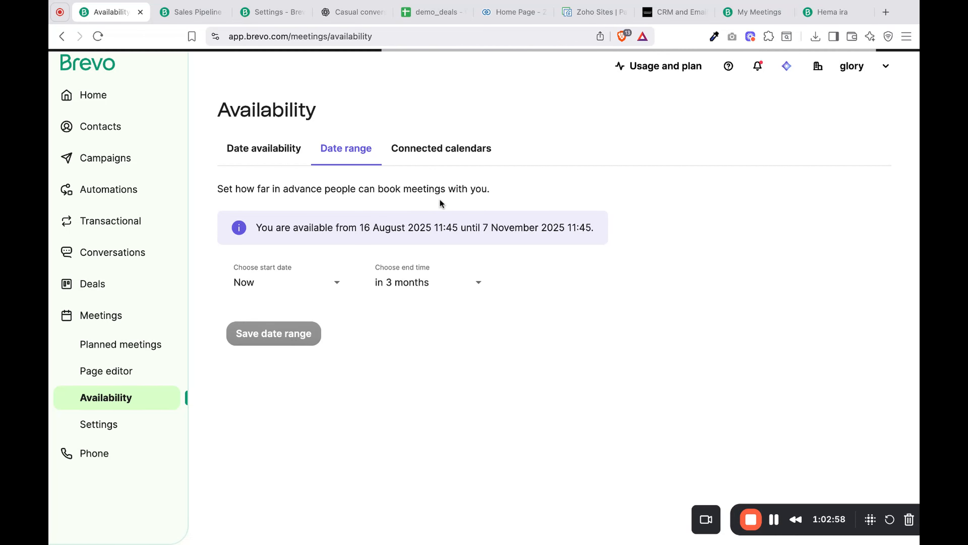
{"action": "left_click", "coordinate": [443, 155]}
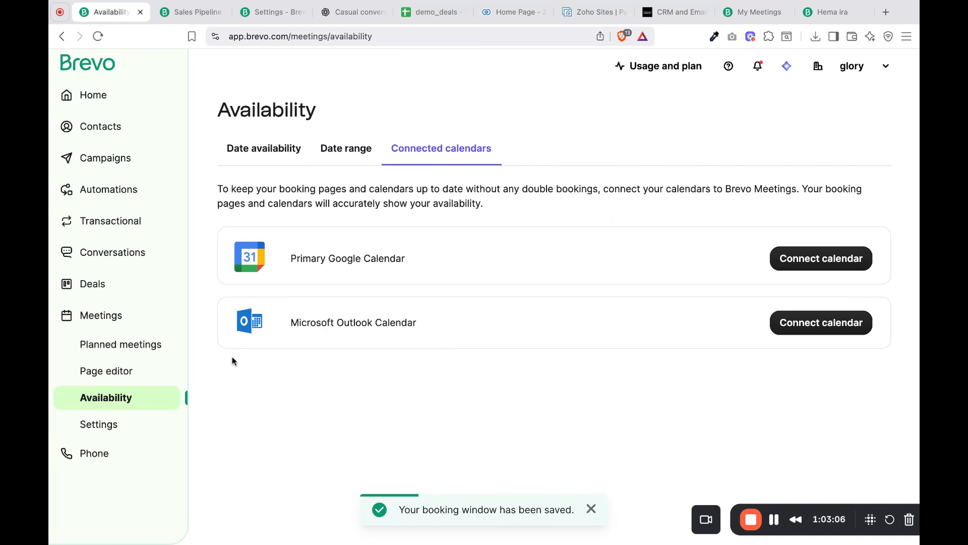
- In the meeting reminders settings, turn on SMS for both participant reminders and received reminders, and save the reminders settings
{"action": "left_click", "coordinate": [112, 424]}
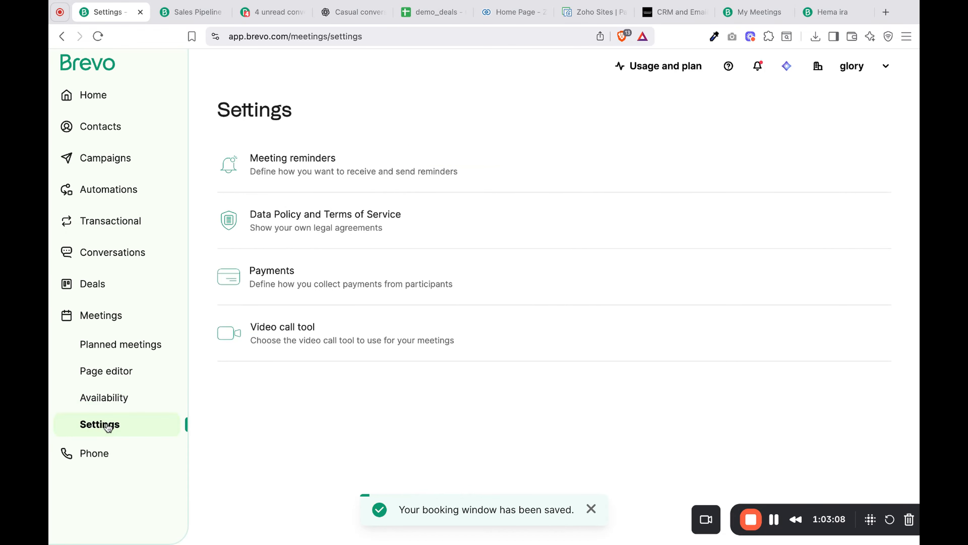
{"action": "left_click", "coordinate": [403, 172]}
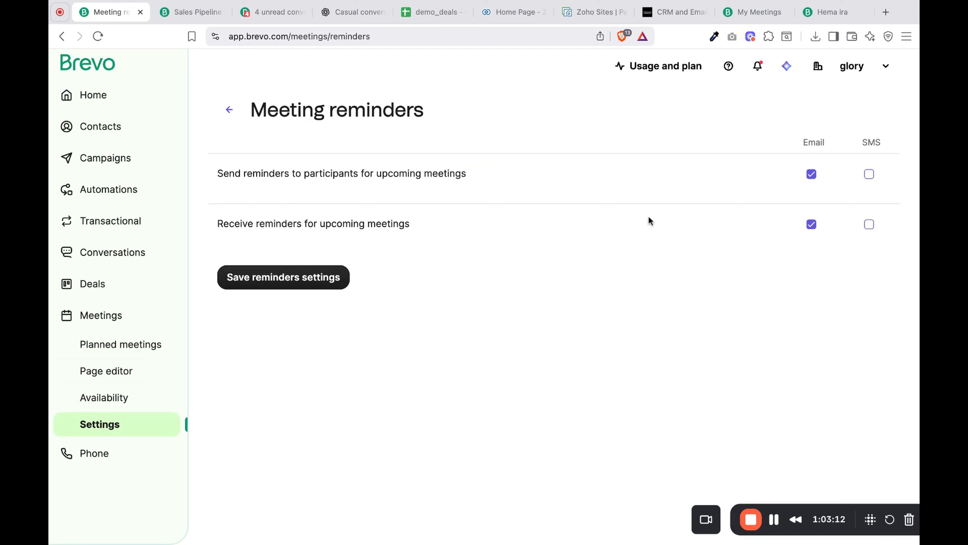
{"action": "left_click", "coordinate": [870, 174]}
{"action": "left_click", "coordinate": [869, 225]}
{"action": "left_click", "coordinate": [306, 281]}
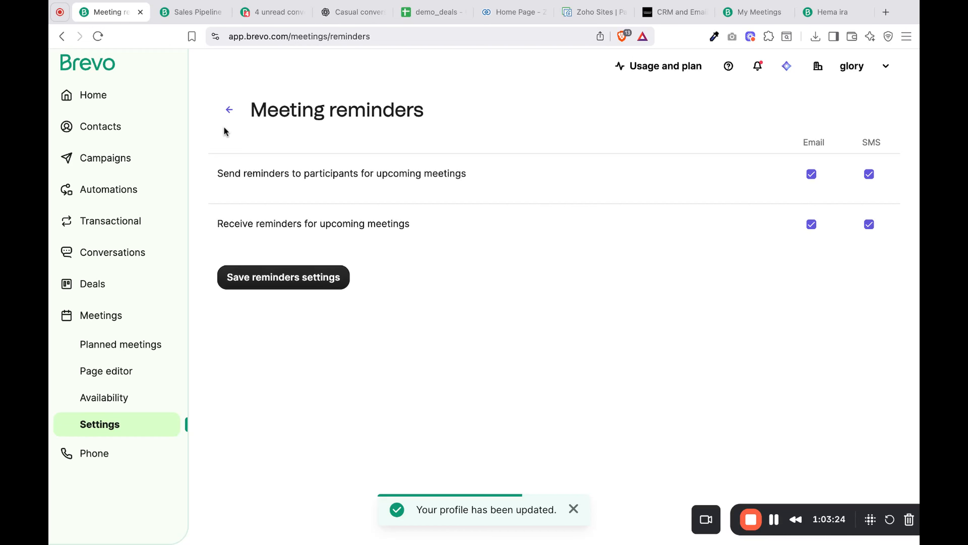
{"action": "left_click", "coordinate": [228, 110]}
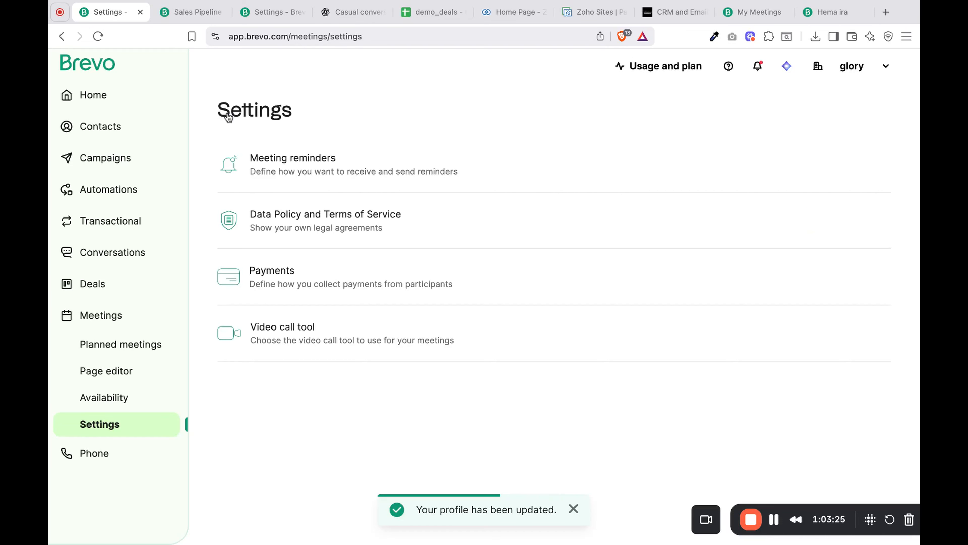
- Try out the option to show your own Data Policy and Terms of Service, turn it off again and save the legal settings
{"action": "left_click", "coordinate": [339, 221]}
{"action": "left_click", "coordinate": [343, 206]}
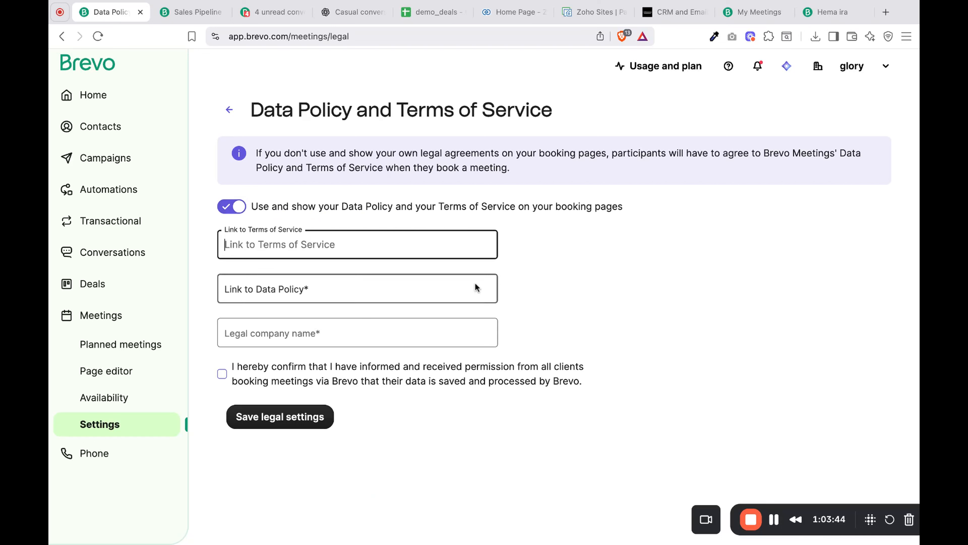
{"action": "left_click", "coordinate": [325, 295]}
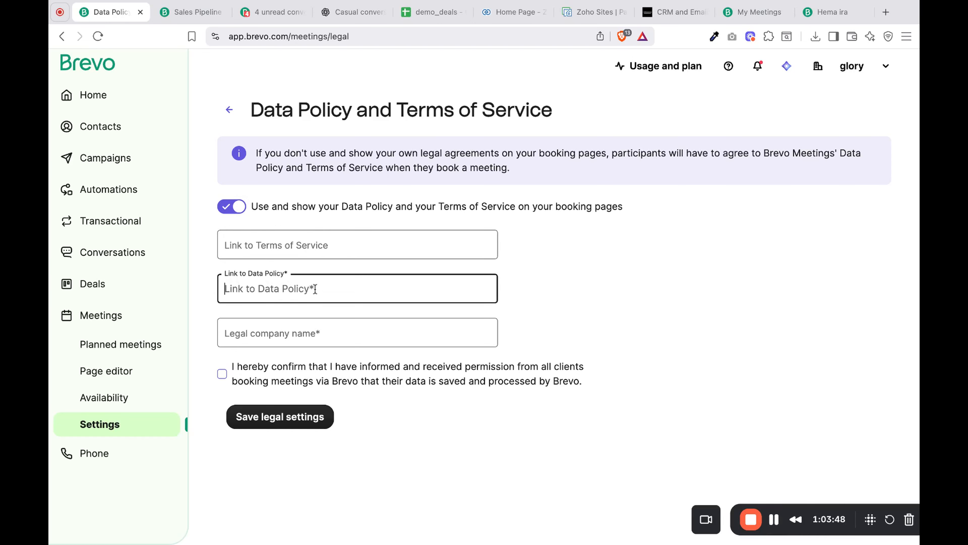
{"action": "left_click", "coordinate": [325, 333]}
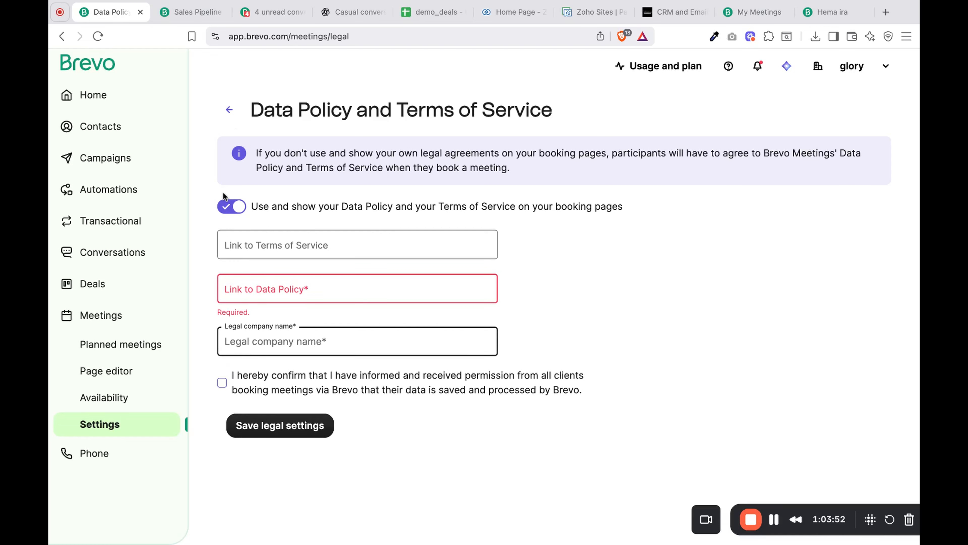
{"action": "left_click", "coordinate": [222, 209]}
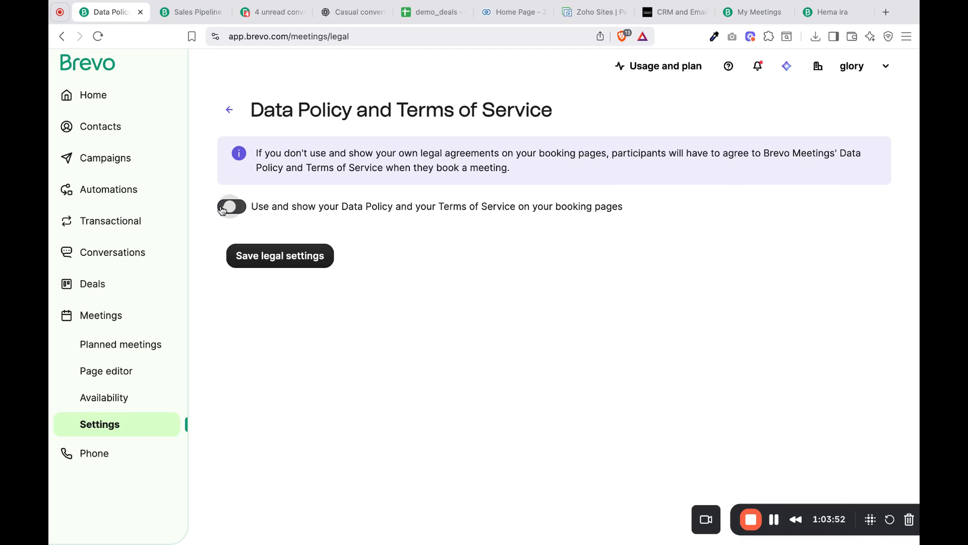
{"action": "left_click", "coordinate": [233, 116]}
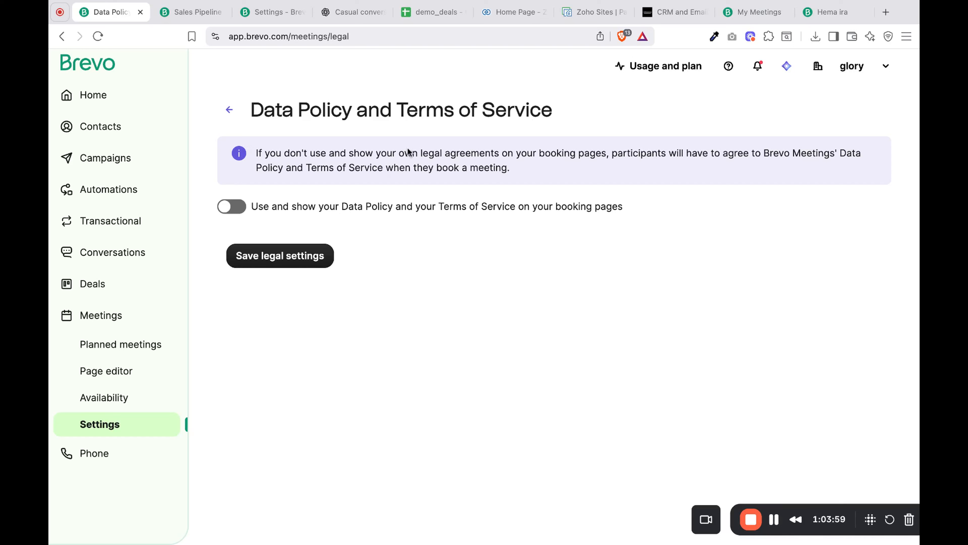
{"action": "left_click", "coordinate": [298, 252]}
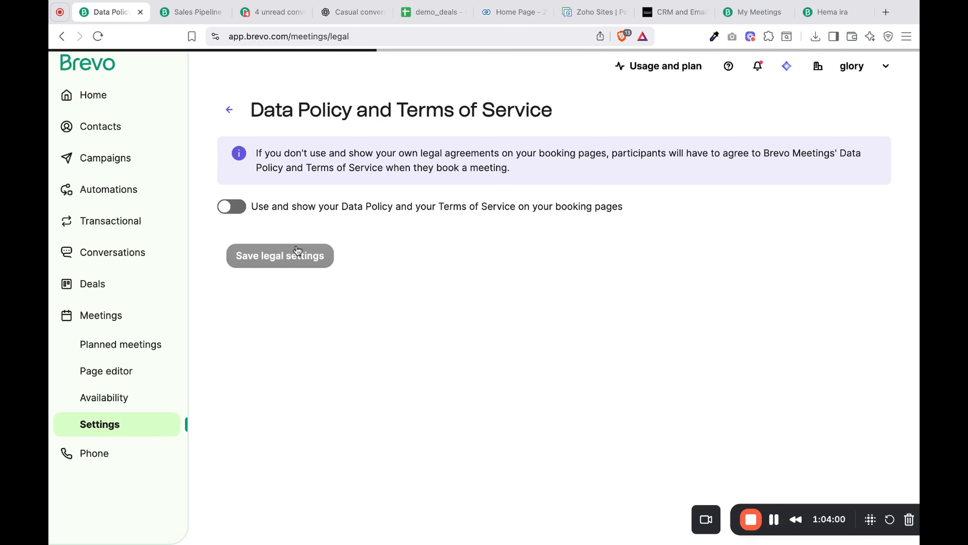
{"action": "left_click", "coordinate": [231, 110]}
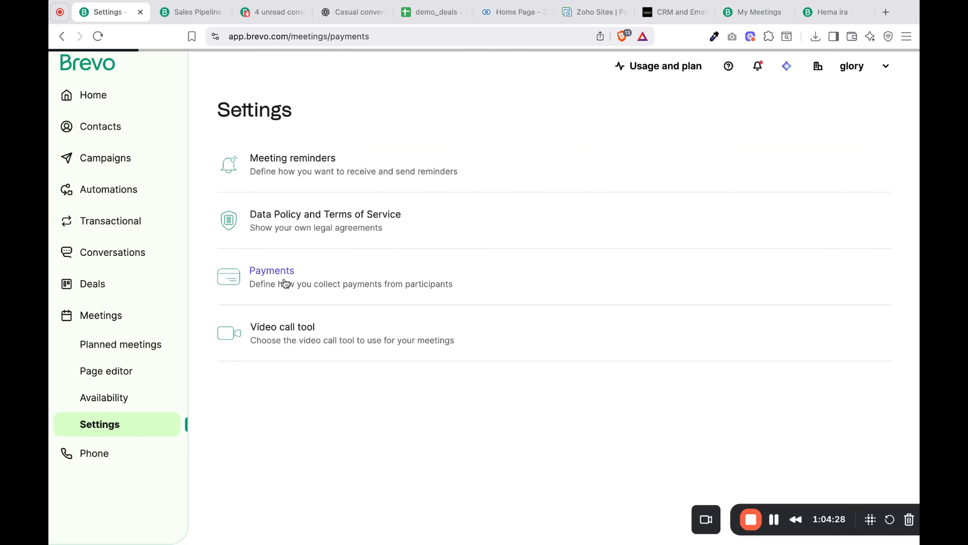
- Open the Payments settings for meetings to review the payment method
{"action": "left_click", "coordinate": [283, 282]}
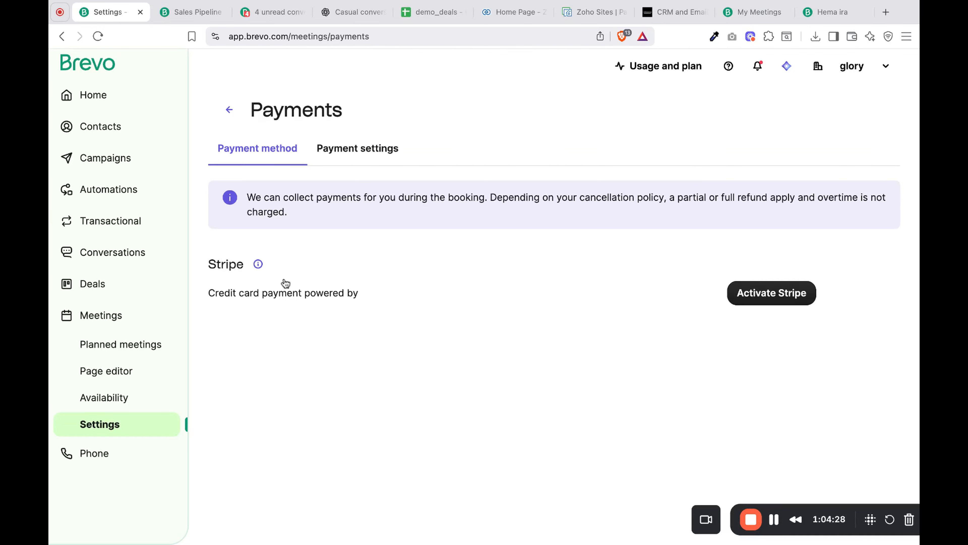